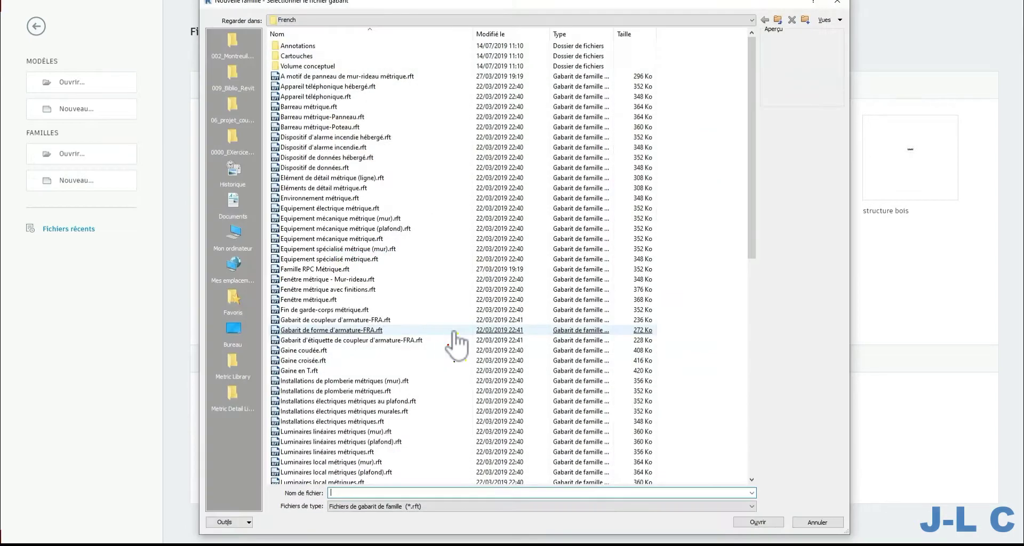
# - Create a family from the Modèle générique métrique (motif) template and select its pattern grid to check the spacing
pyautogui.scroll(-10, 448, 341)
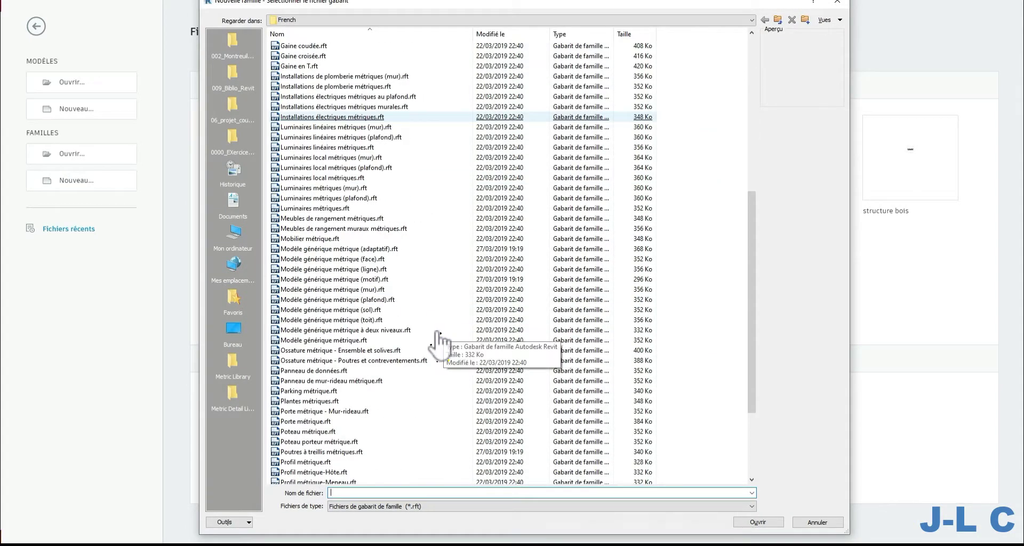
pyautogui.doubleClick(342, 279)
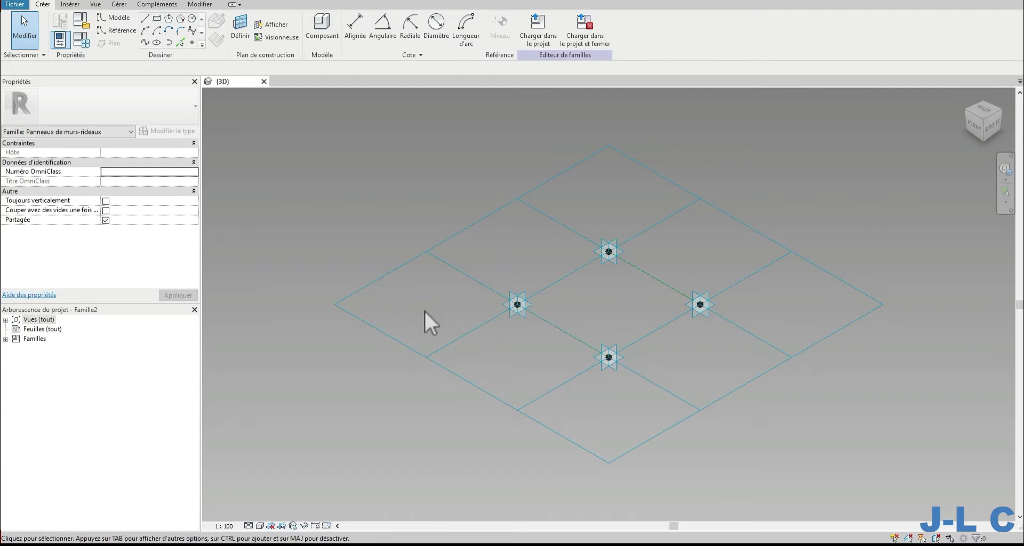
pyautogui.moveTo(424, 309); pyautogui.dragTo(358, 249)
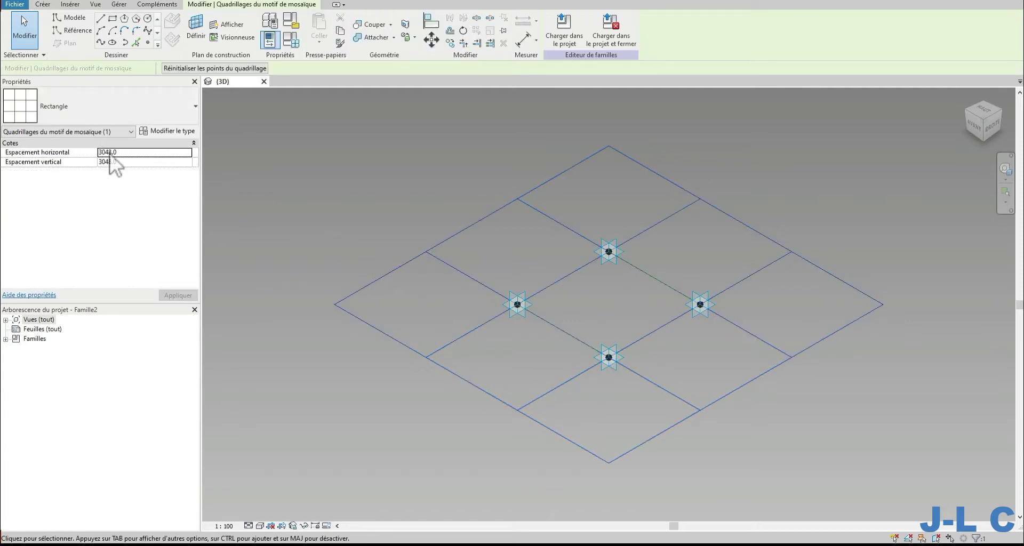
pyautogui.press('Escape')
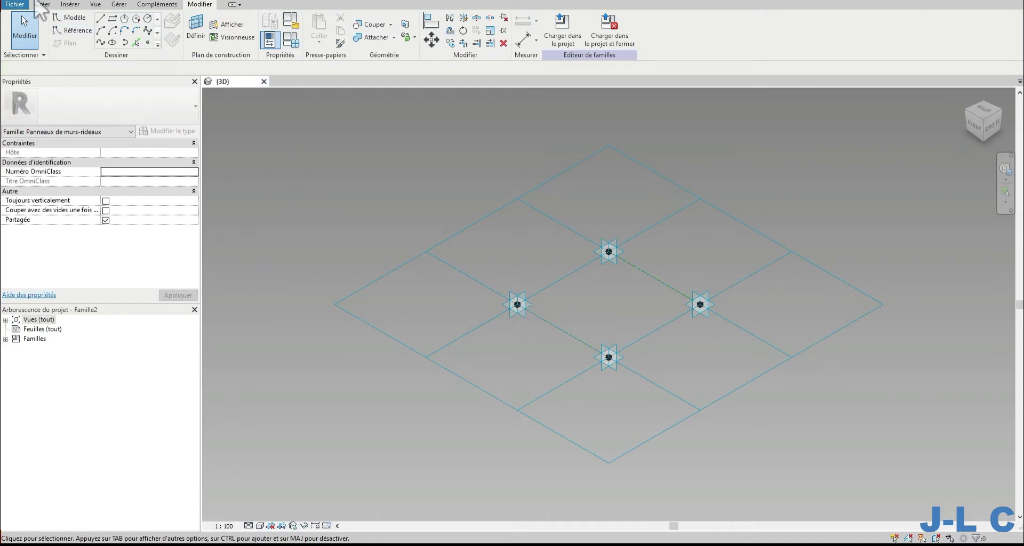
# - Open the recent project facade ossature and select one of the facade's curtain panels to inspect its family
pyautogui.click(21, 6)
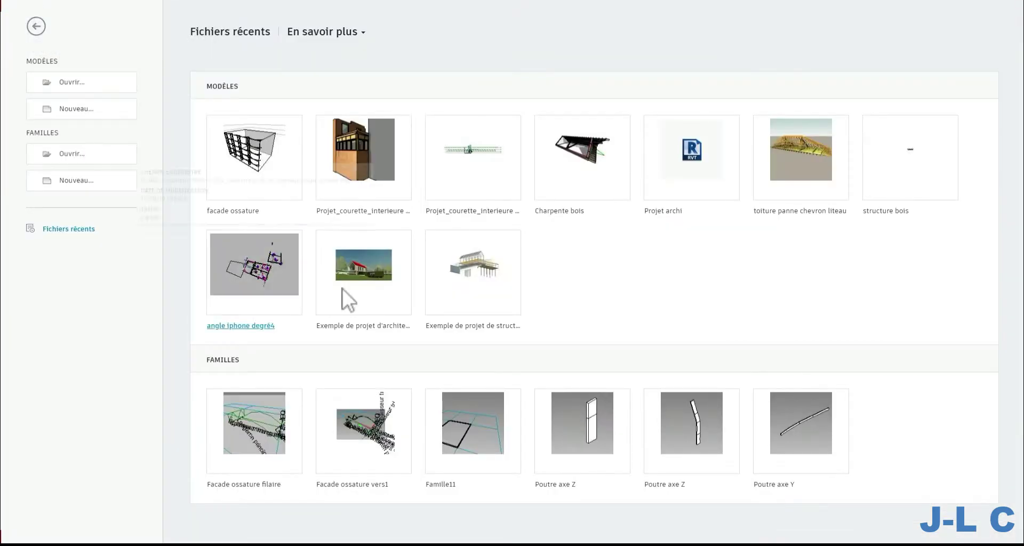
pyautogui.click(275, 192)
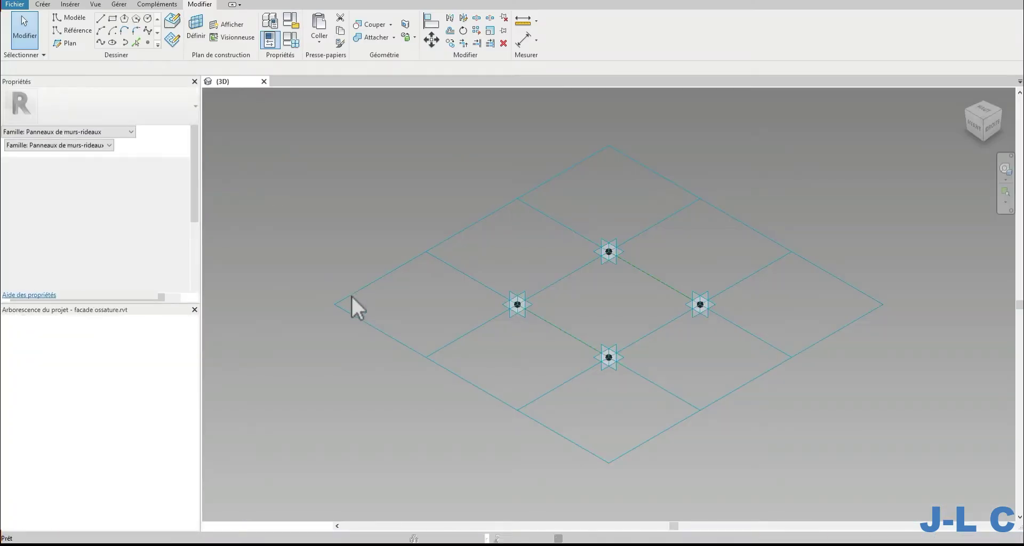
pyautogui.scroll(6, 567, 347)
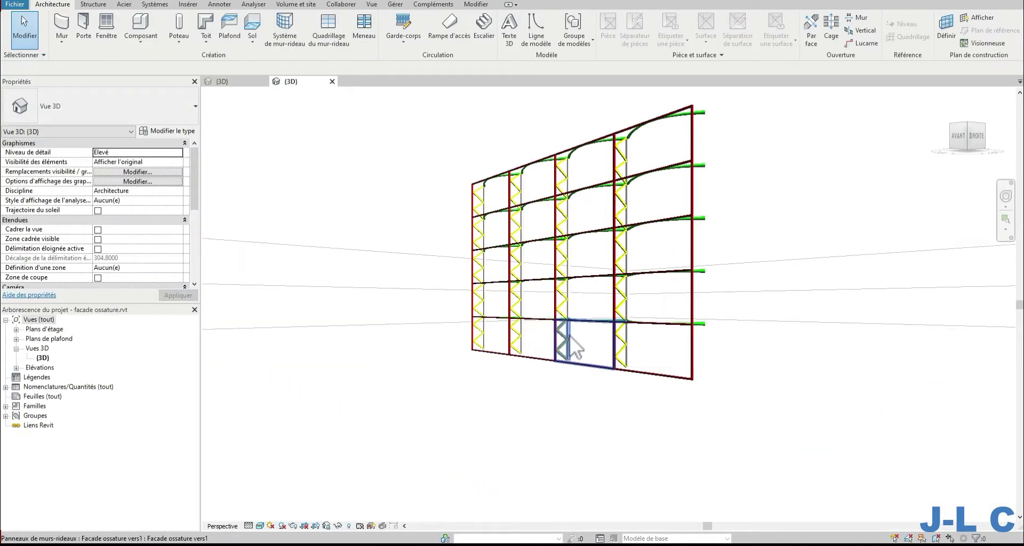
pyautogui.click(645, 213)
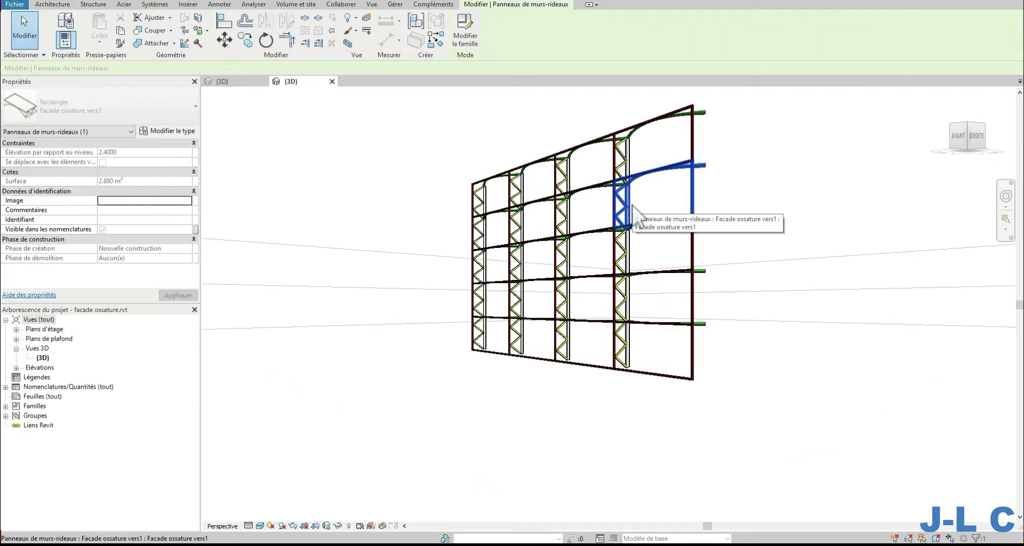
pyautogui.keyDown('shift'); pyautogui.moveTo(720, 202); pyautogui.dragTo(784, 231, button='middle'); pyautogui.keyUp('shift')
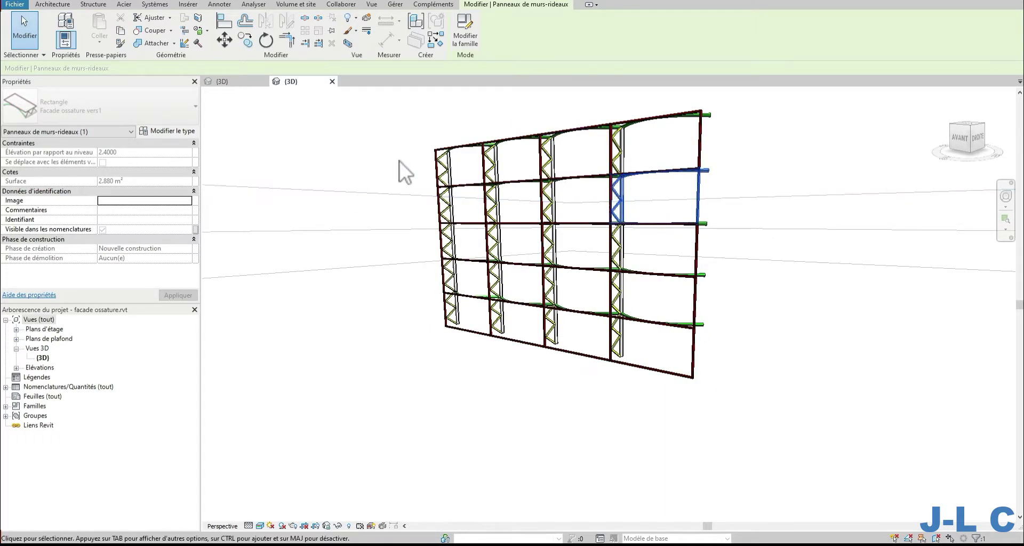
pyautogui.click(506, 111)
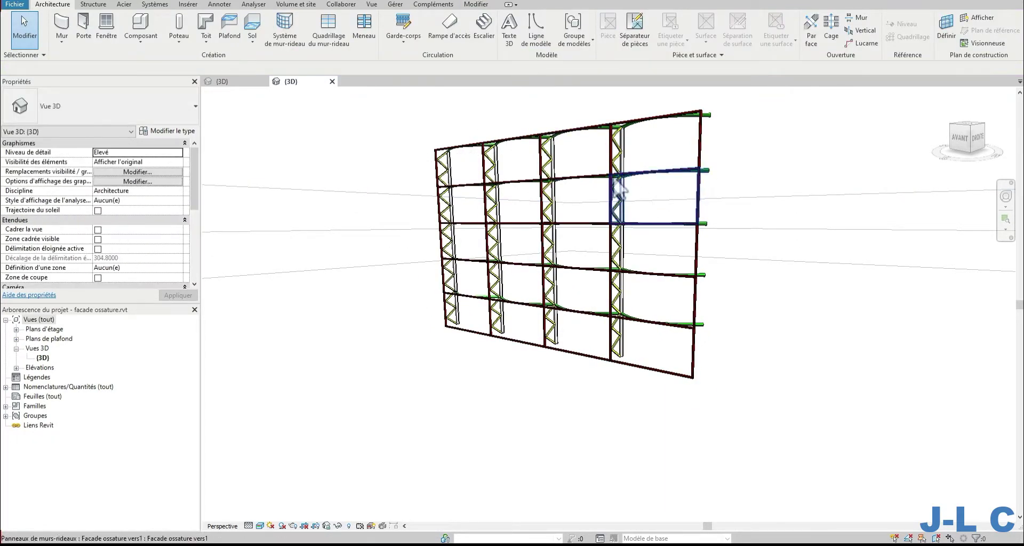
# - Close the new pattern family and open the Facade ossature filaire family, bringing its whole wireframe into view
pyautogui.click(264, 81)
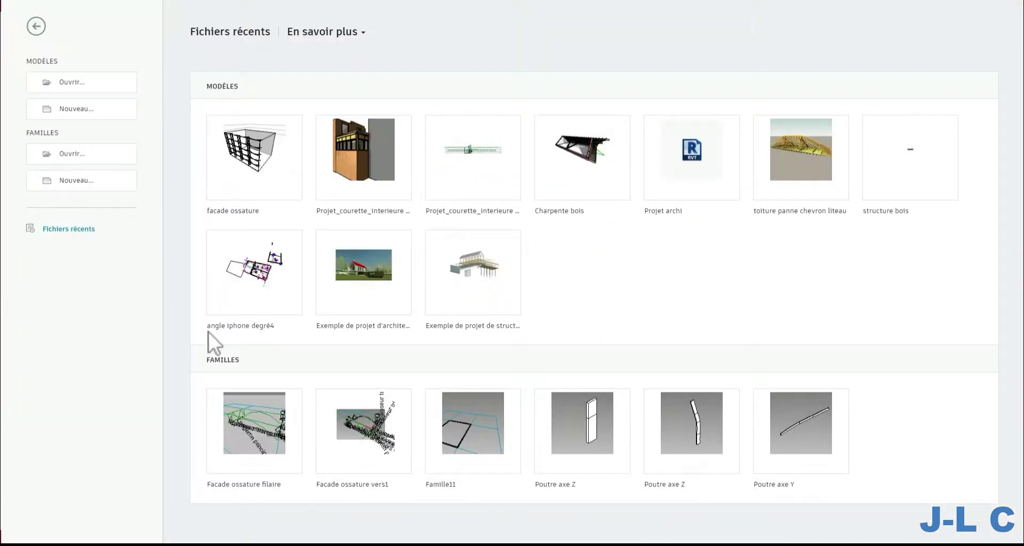
pyautogui.click(286, 446)
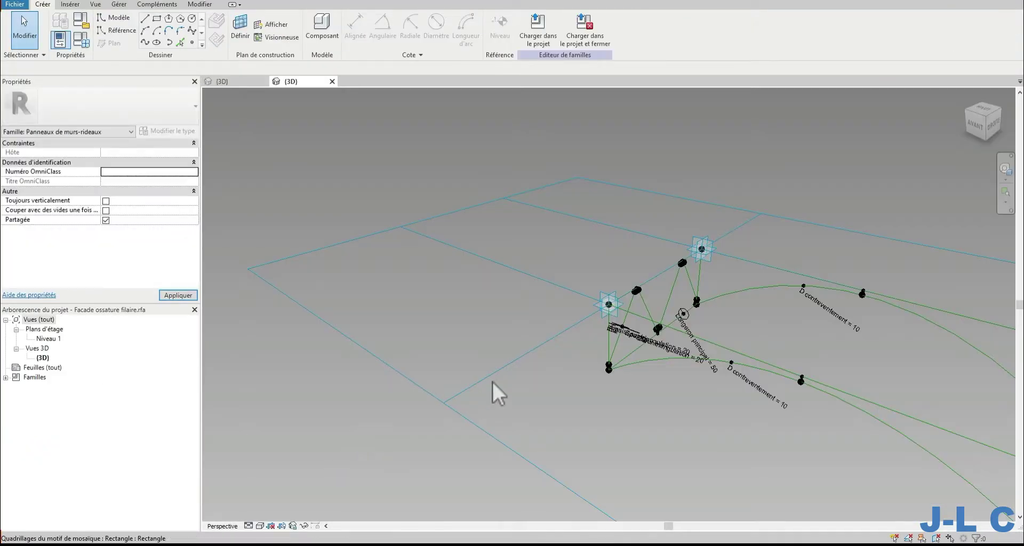
pyautogui.scroll(-2, 533, 302)
pyautogui.moveTo(928, 402); pyautogui.dragTo(750, 343, button='middle')
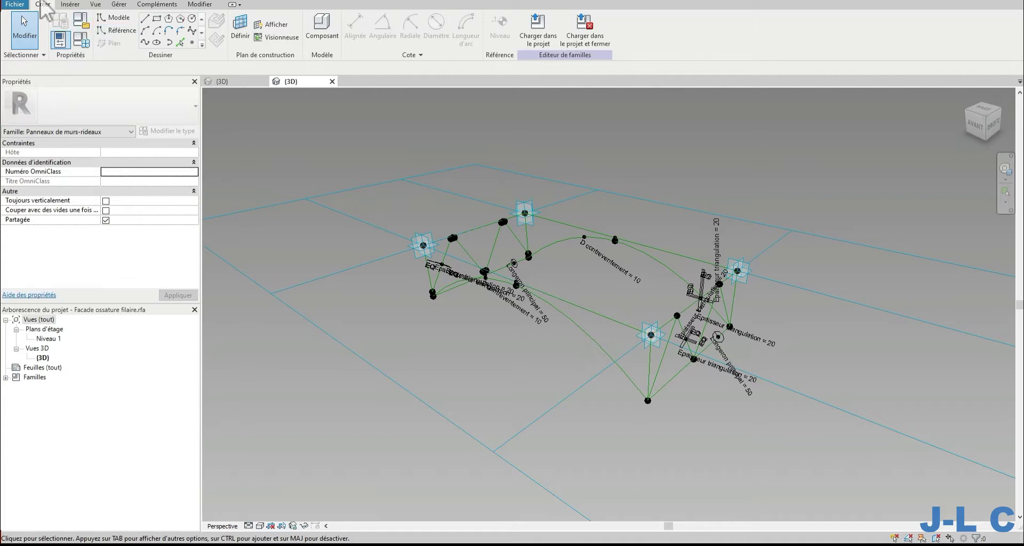
# - Open the recent family Facade ossature vers1 and examine its solid frame members in 3D
pyautogui.click(24, 1)
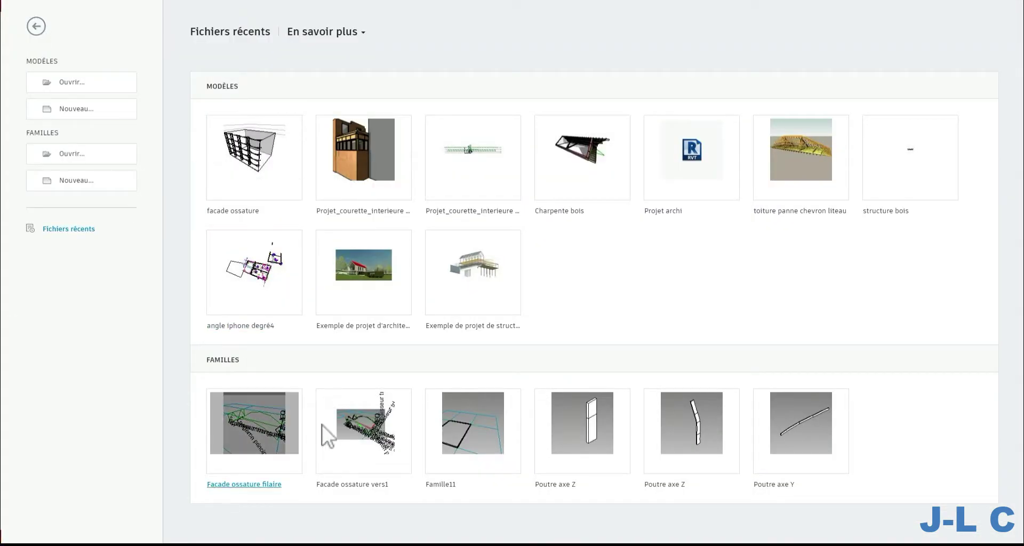
pyautogui.click(368, 442)
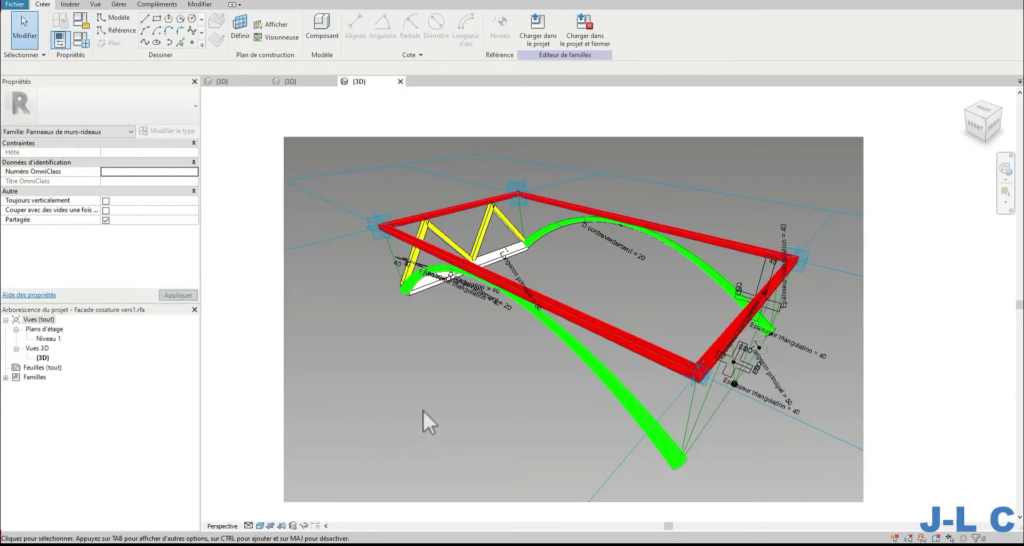
pyautogui.keyDown('shift'); pyautogui.moveTo(470, 343); pyautogui.dragTo(488, 324, button='middle'); pyautogui.keyUp('shift')
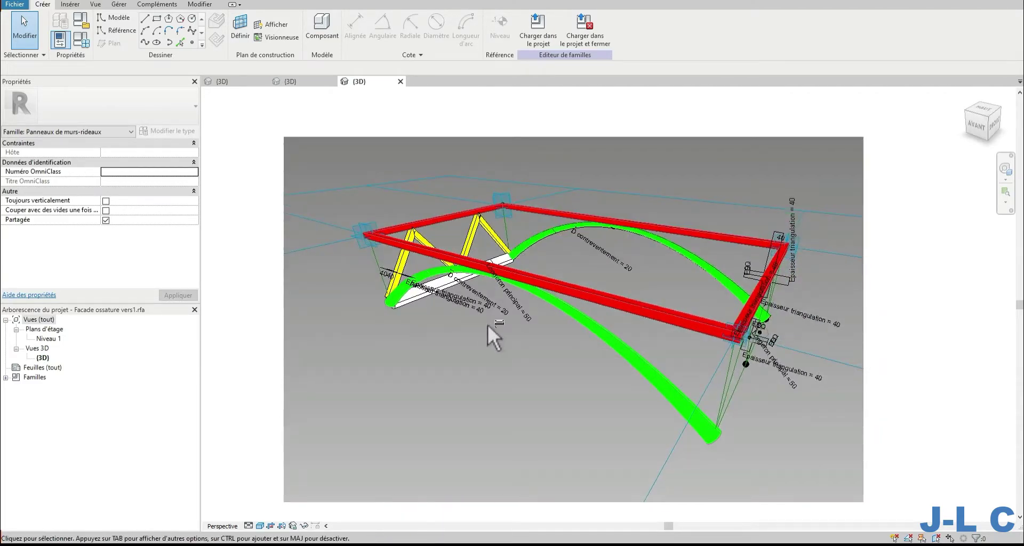
# - Return to the facade ossature project and select the end curtain panel in the facade's uppermost row
pyautogui.click(290, 82)
pyautogui.click(239, 82)
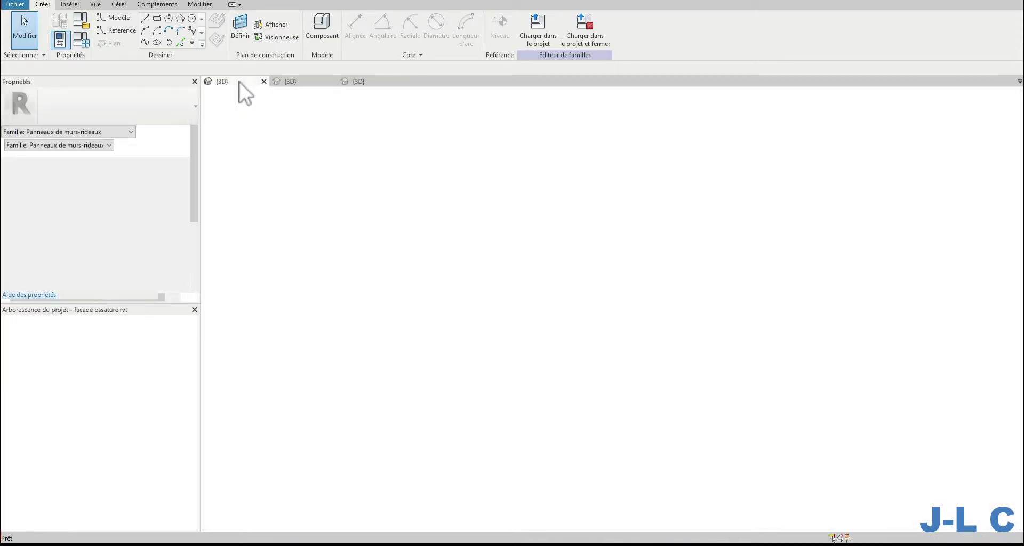
pyautogui.keyDown('shift'); pyautogui.moveTo(600, 234); pyautogui.dragTo(587, 299, button='middle'); pyautogui.keyUp('shift')
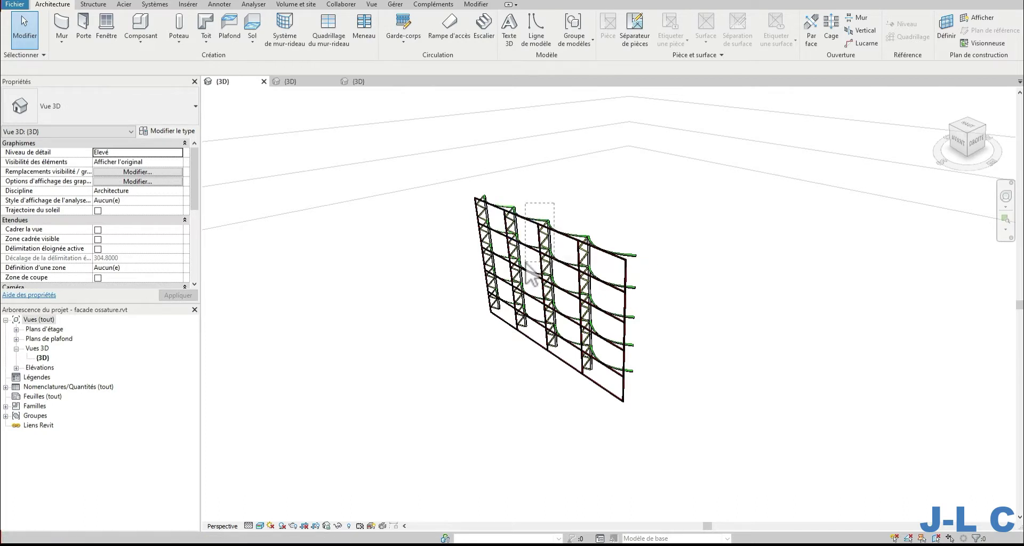
pyautogui.click(585, 251)
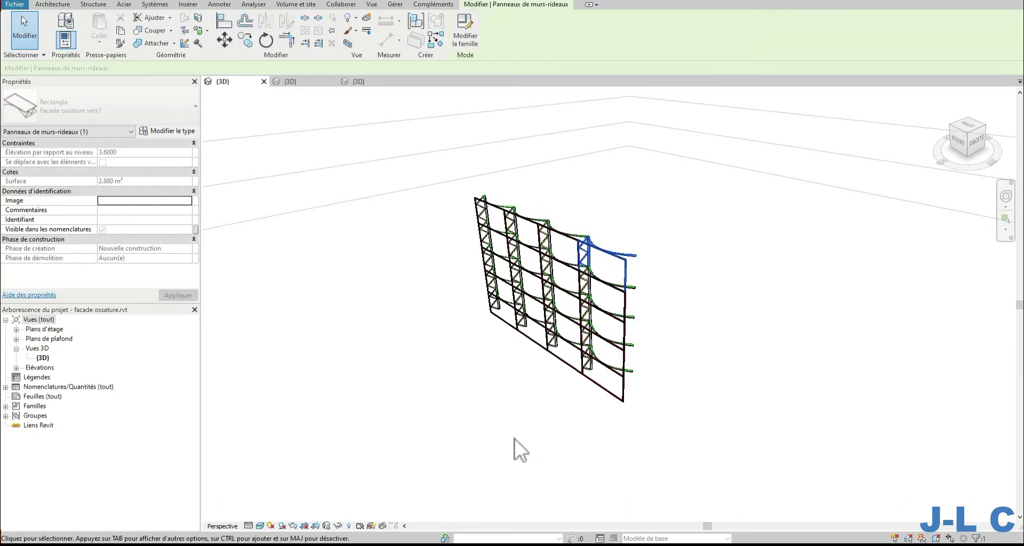
# - Reveal the hidden elements, unhide the building mass's category in the 3D view, and leave the reveal mode
pyautogui.click(349, 526)
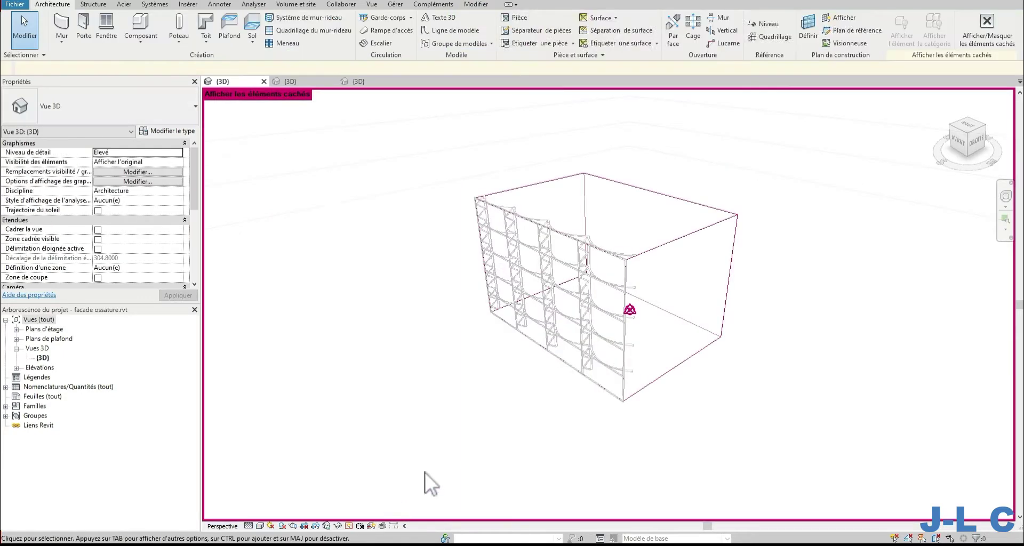
pyautogui.click(668, 248)
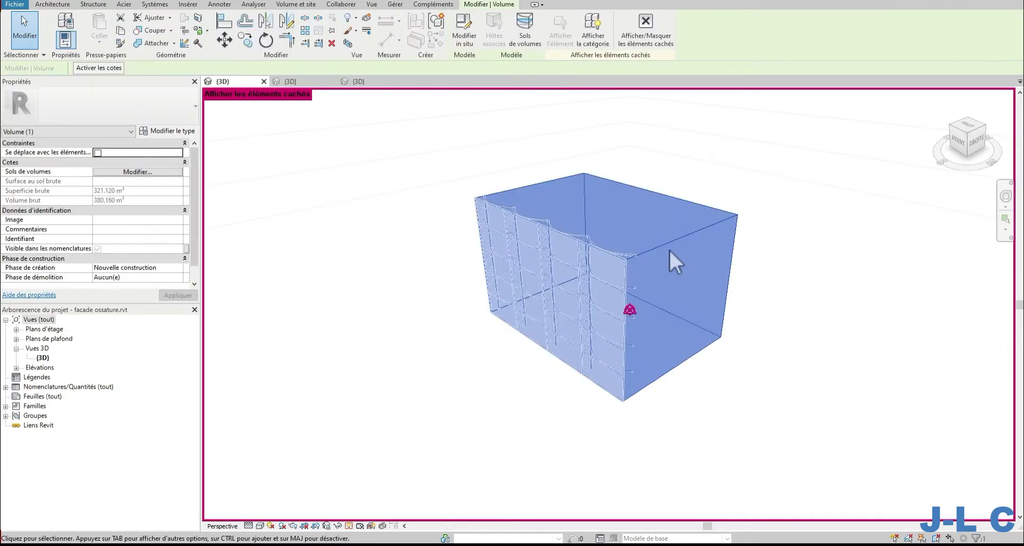
pyautogui.rightClick(668, 248)
pyautogui.moveTo(735, 320)
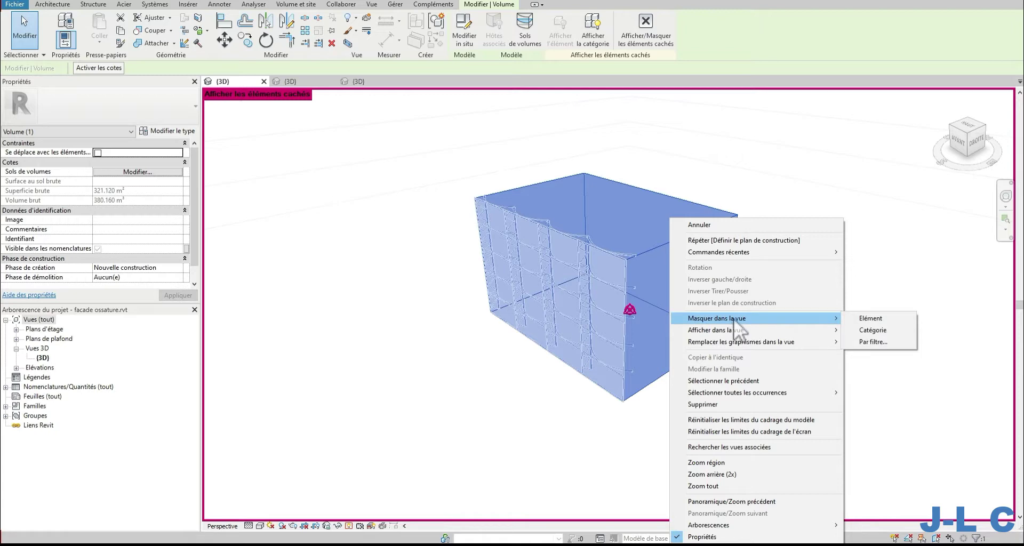
pyautogui.moveTo(779, 328)
pyautogui.click(869, 341)
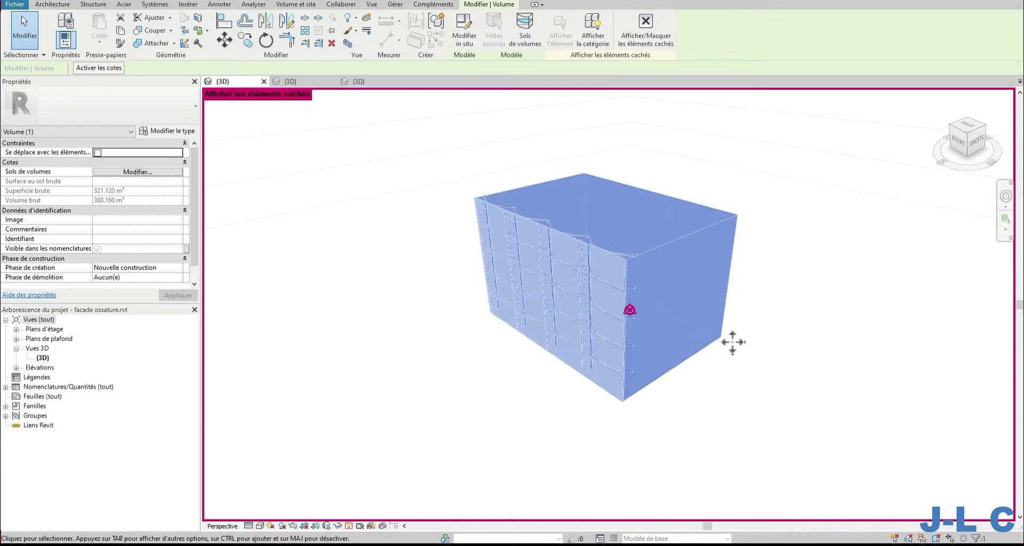
pyautogui.click(625, 497)
pyautogui.click(349, 526)
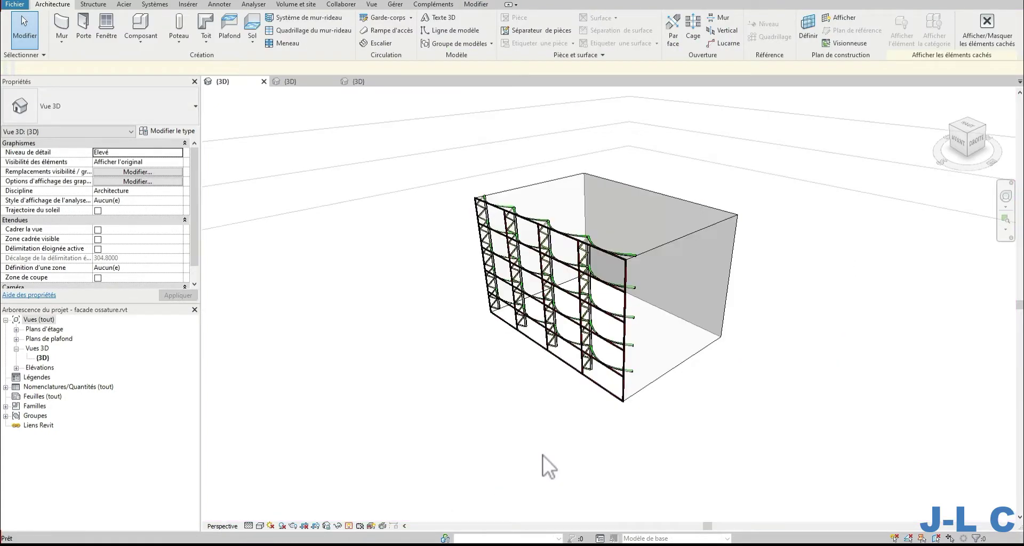
# - Examine how the facade panels sit on the building mass, selecting the whole mass and an individual curtain panel in turn
pyautogui.keyDown('shift'); pyautogui.moveTo(608, 374); pyautogui.dragTo(619, 344, button='middle'); pyautogui.keyUp('shift')
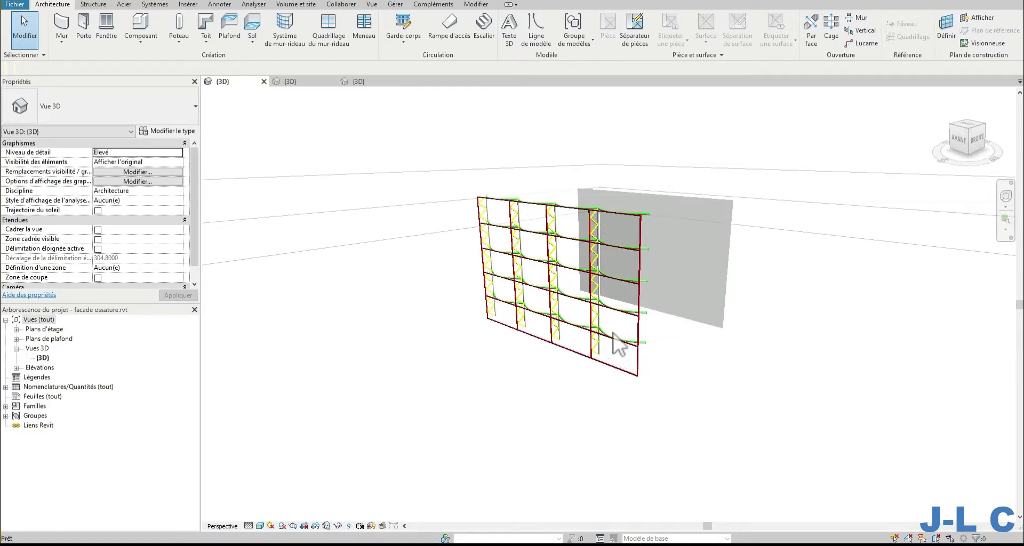
pyautogui.click(607, 246)
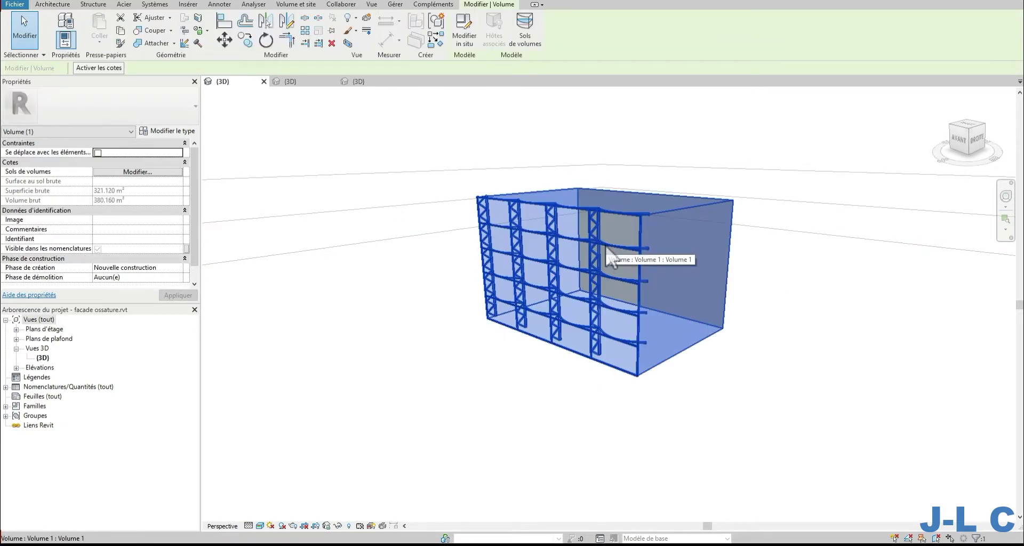
pyautogui.scroll(3, 607, 248)
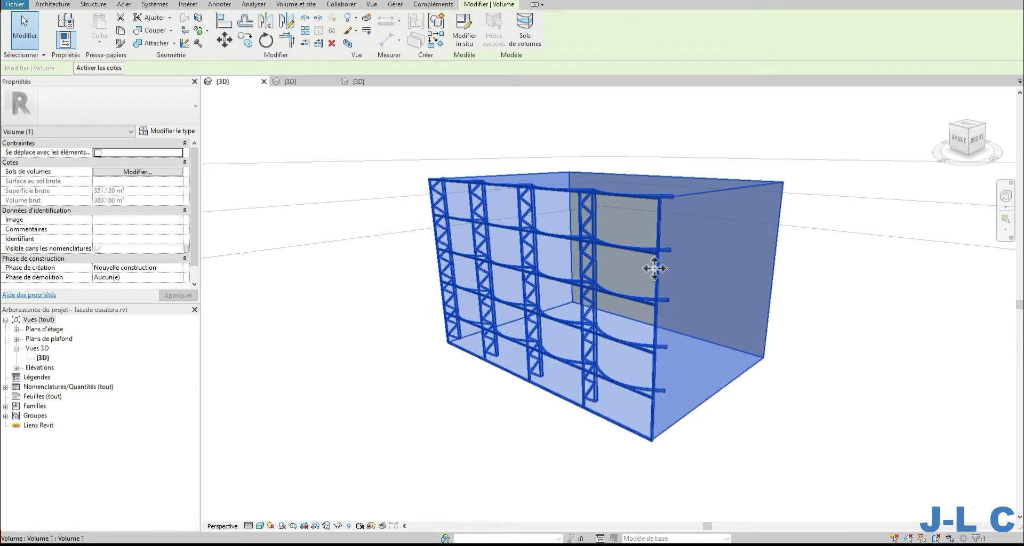
pyautogui.click(654, 268)
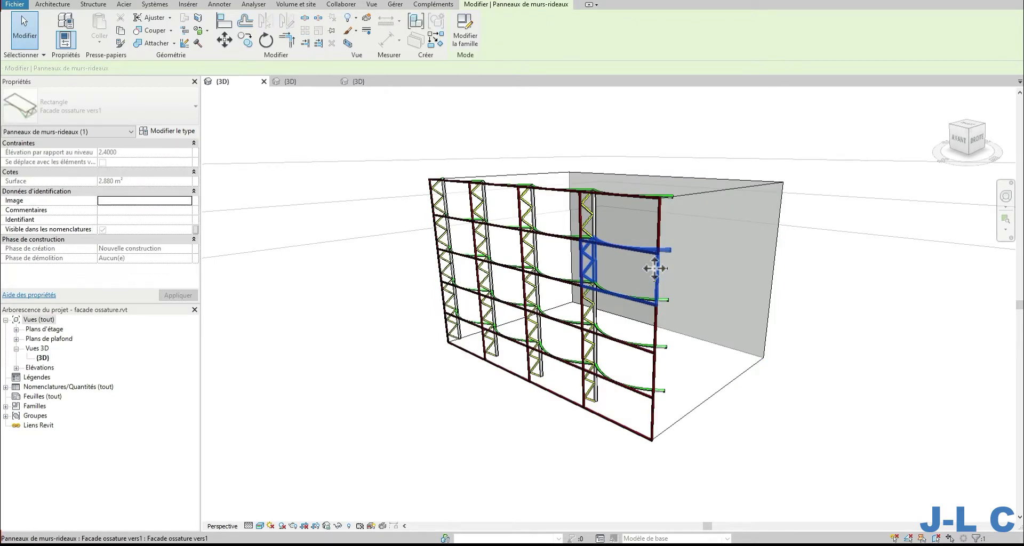
pyautogui.press('Tab')
pyautogui.click(654, 267)
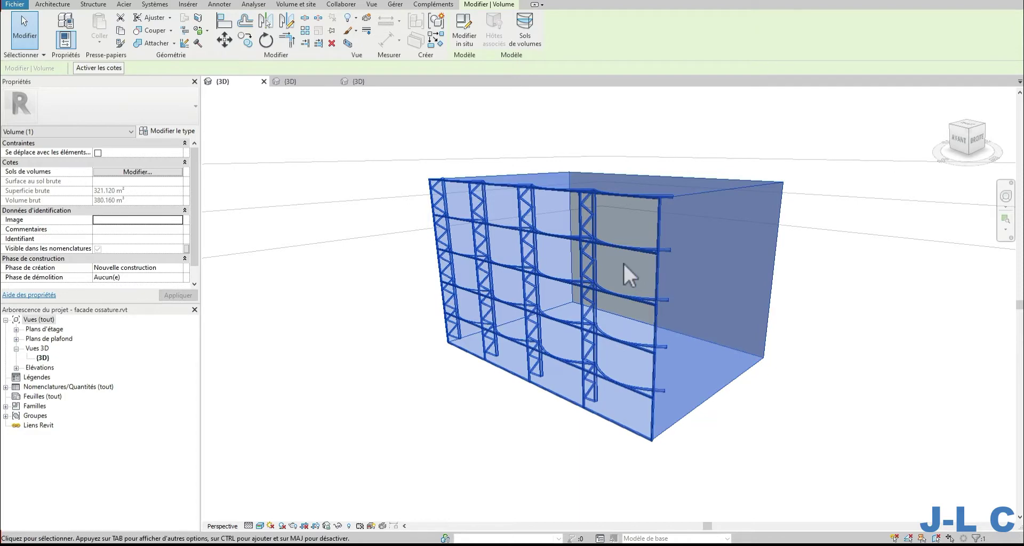
pyautogui.click(383, 297)
pyautogui.click(596, 377)
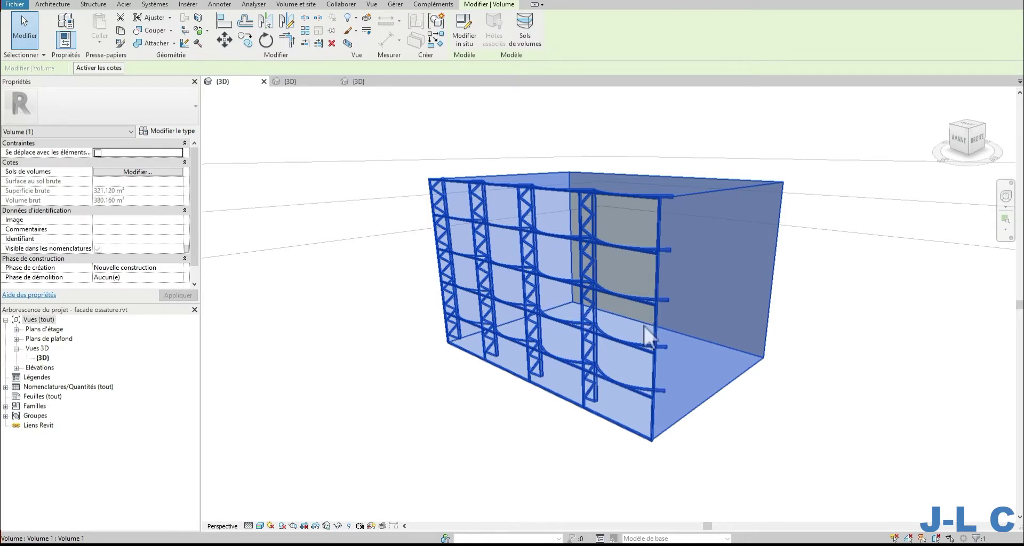
pyautogui.keyDown('shift'); pyautogui.moveTo(646, 334); pyautogui.dragTo(700, 374, button='middle'); pyautogui.keyUp('shift')
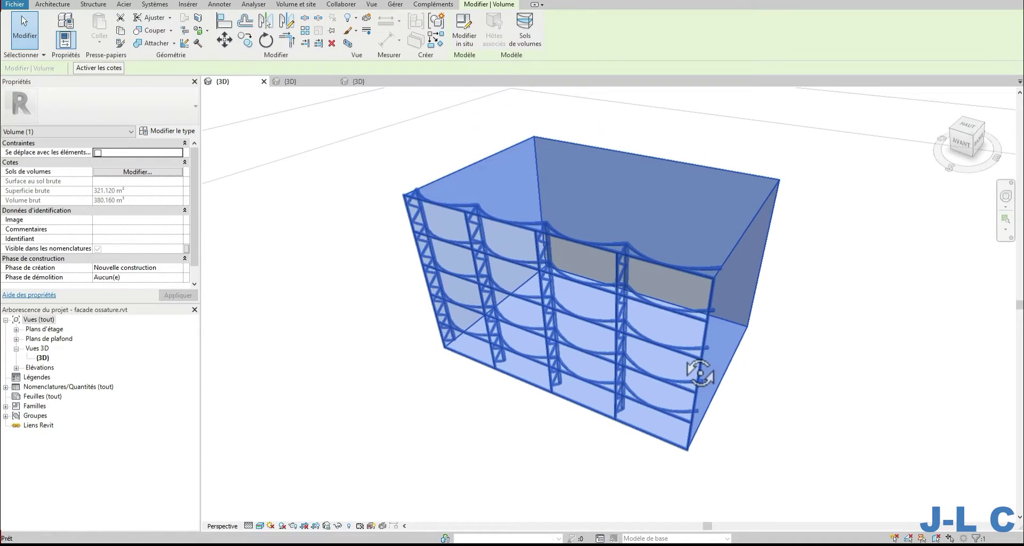
pyautogui.click(428, 121)
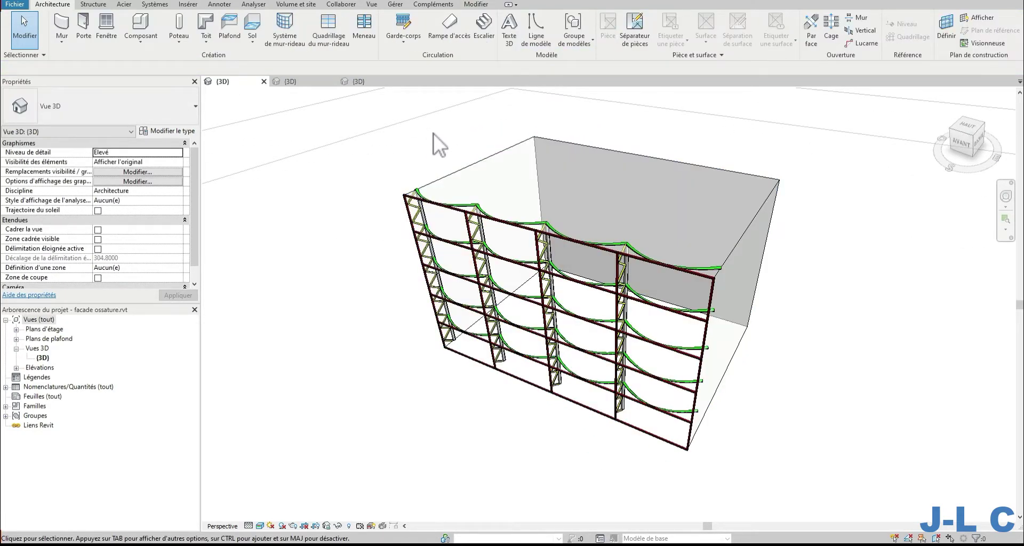
# - Switch to the Facade ossature filaire family and examine the triangulated truss lines and bracing curves up close
pyautogui.click(305, 80)
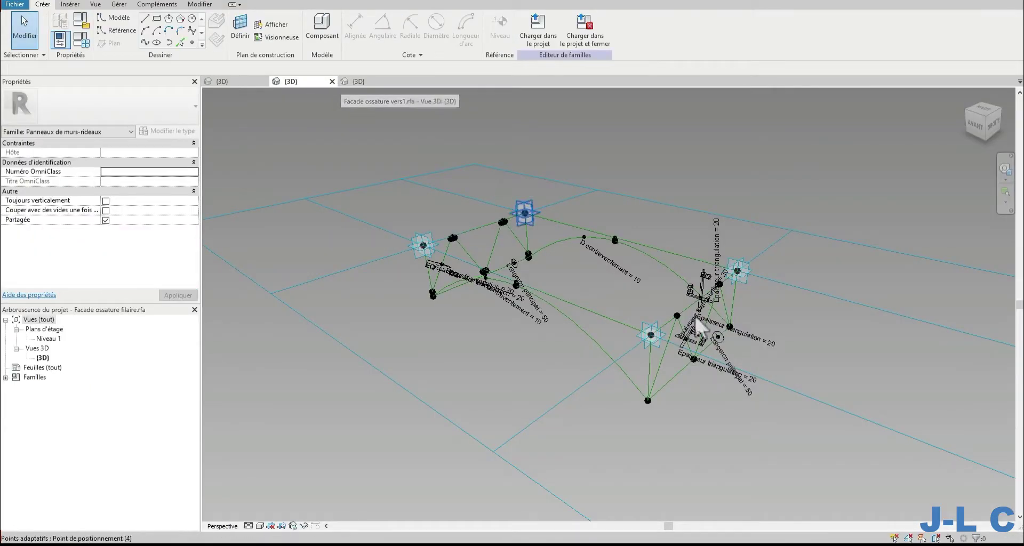
pyautogui.keyDown('shift'); pyautogui.moveTo(696, 326); pyautogui.dragTo(418, 288, button='middle'); pyautogui.keyUp('shift')
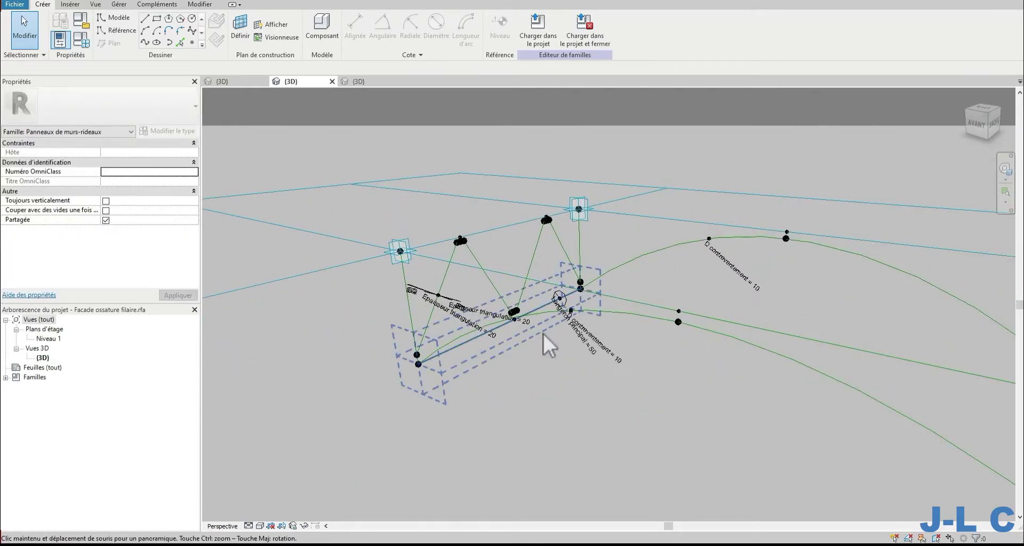
pyautogui.keyDown('shift'); pyautogui.moveTo(542, 334); pyautogui.dragTo(545, 266, button='middle'); pyautogui.keyUp('shift')
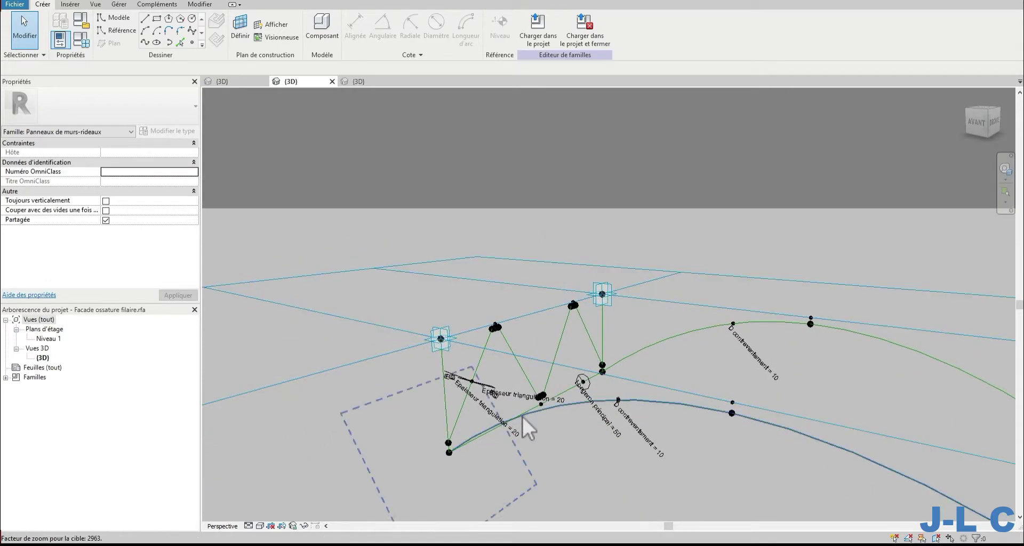
# - Finish inspecting the wireframe truss and bracing lines, close that family, and close the facade ossature project without saving
pyautogui.scroll(4, 522, 417)
pyautogui.scroll(-3, 524, 413)
pyautogui.keyDown('shift'); pyautogui.moveTo(526, 412); pyautogui.dragTo(549, 373, button='middle'); pyautogui.keyUp('shift')
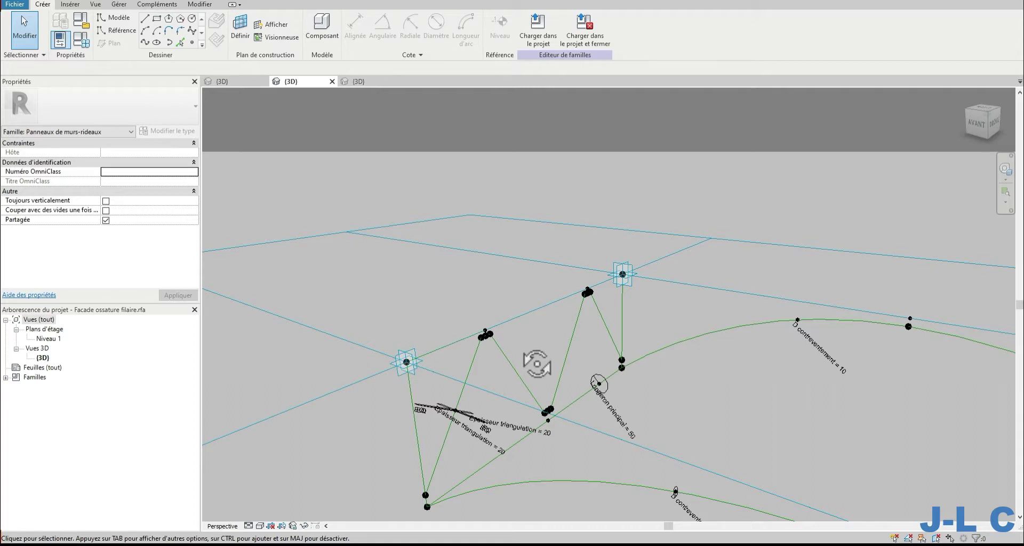
pyautogui.keyDown('shift'); pyautogui.moveTo(537, 365); pyautogui.dragTo(451, 309, button='middle'); pyautogui.keyUp('shift')
pyautogui.keyDown('shift'); pyautogui.moveTo(599, 446); pyautogui.dragTo(662, 404, button='middle'); pyautogui.keyUp('shift')
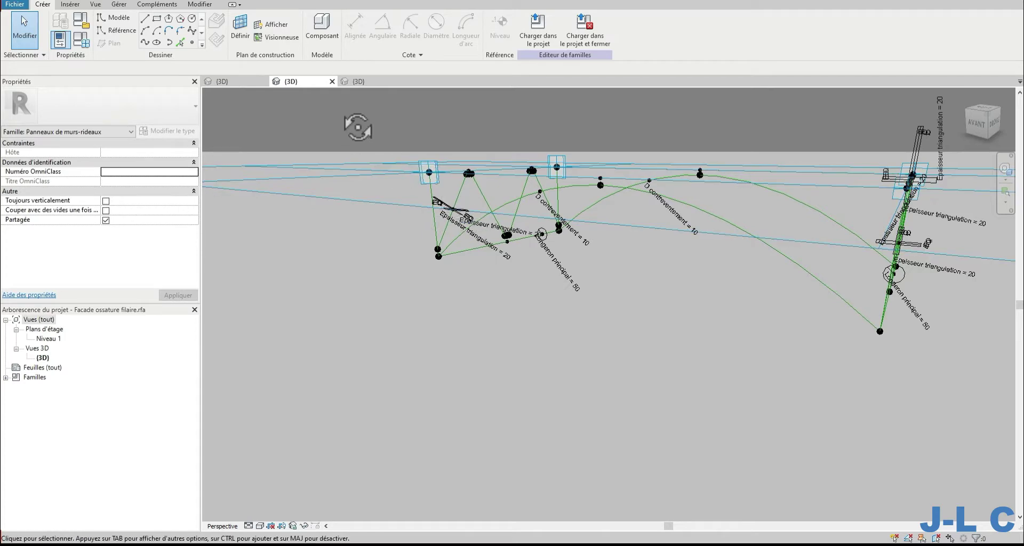
pyautogui.click(331, 81)
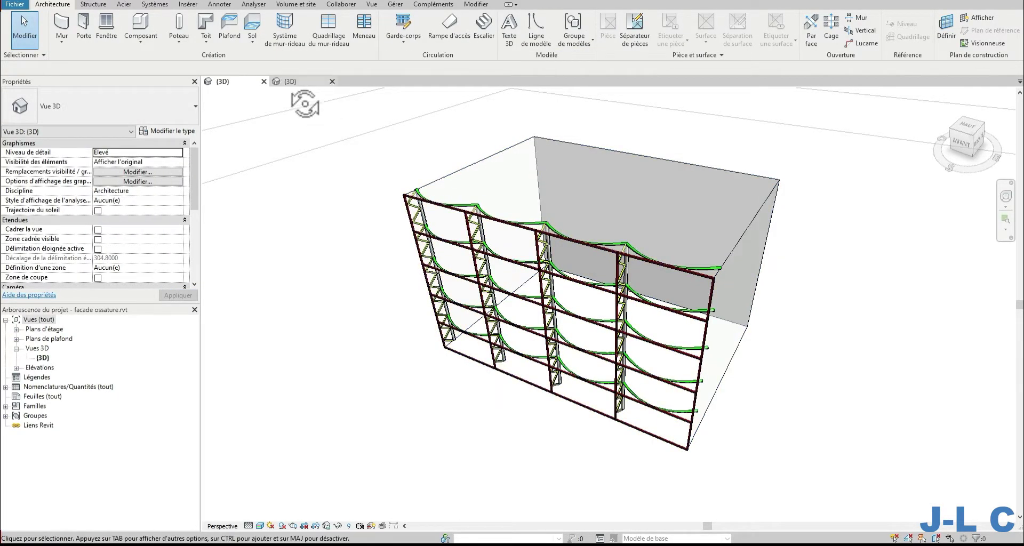
pyautogui.click(264, 82)
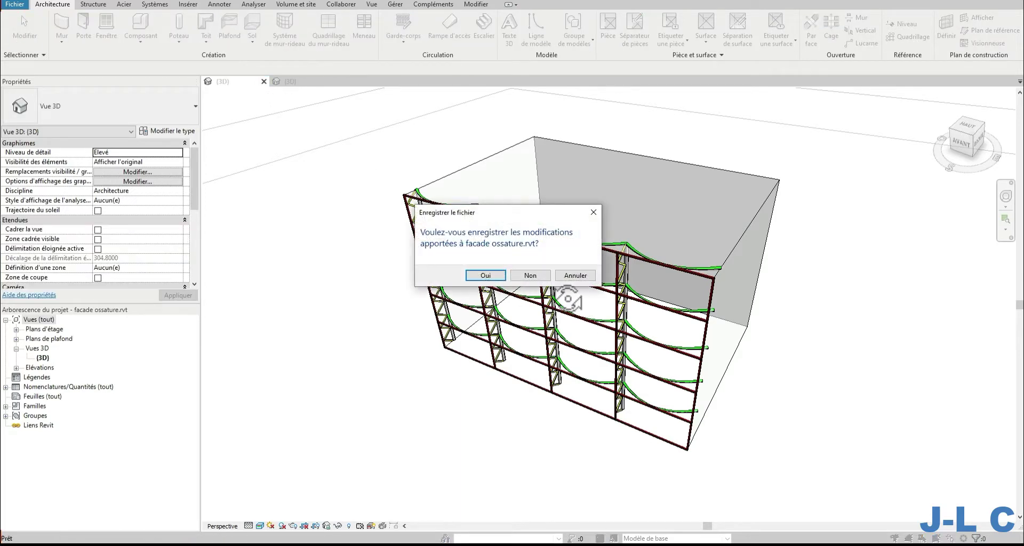
pyautogui.click(531, 275)
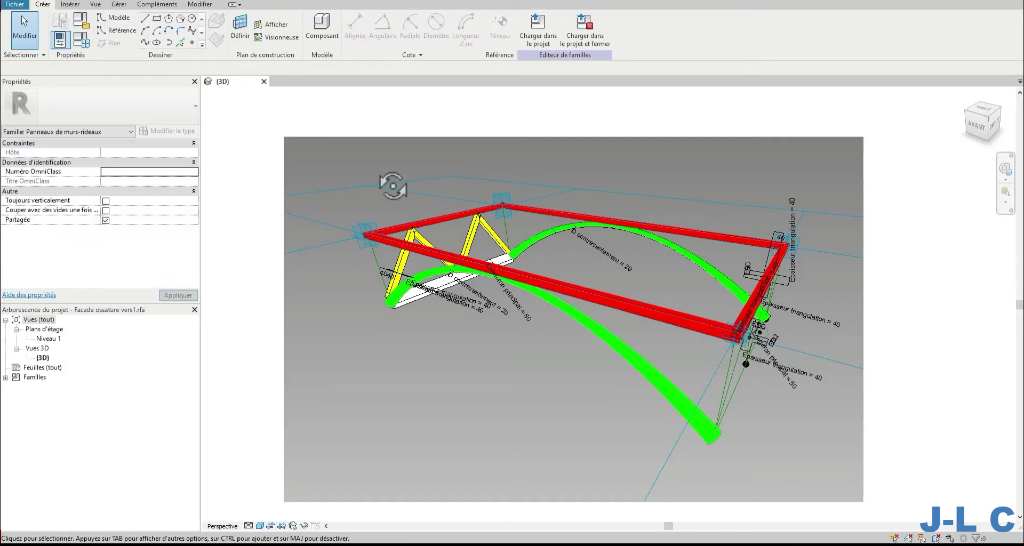
# - Select the rectangular pattern grid under the solid panel in the Facade ossature vers1 family to check its spacing properties
pyautogui.keyDown('shift'); pyautogui.moveTo(694, 302); pyautogui.dragTo(685, 347, button='middle'); pyautogui.keyUp('shift')
pyautogui.scroll(-3, 679, 283)
pyautogui.scroll(2, 508, 256)
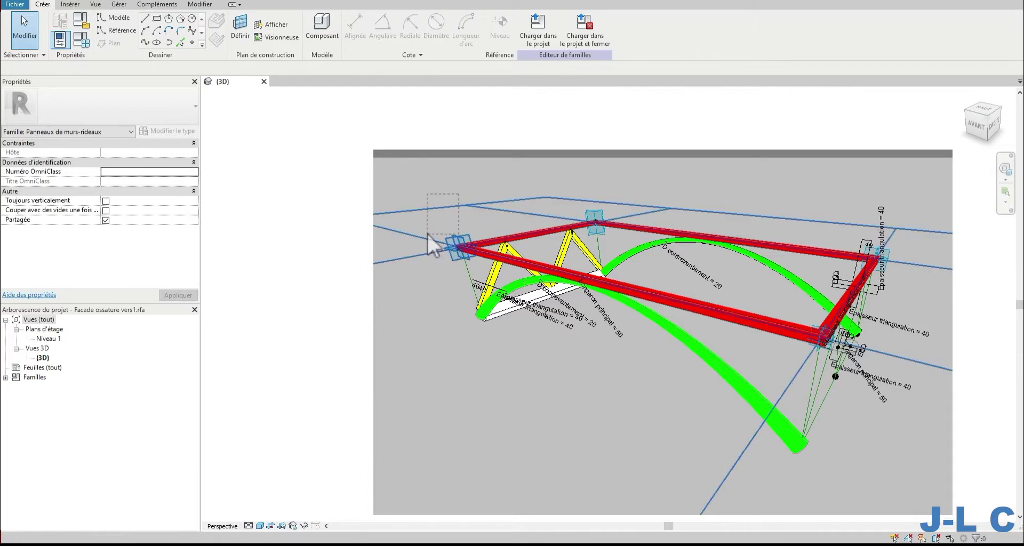
pyautogui.click(402, 228)
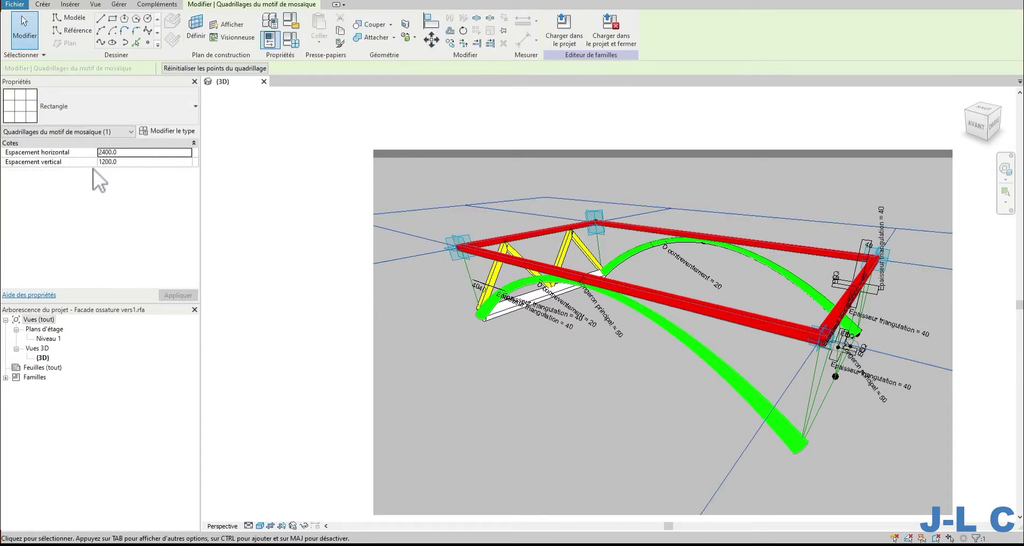
# - Turn off cropping in the solid panel family's 3D view
pyautogui.scroll(-2, 559, 302)
pyautogui.keyDown('shift'); pyautogui.moveTo(619, 302); pyautogui.dragTo(614, 352, button='middle'); pyautogui.keyUp('shift')
pyautogui.scroll(-2, 610, 348)
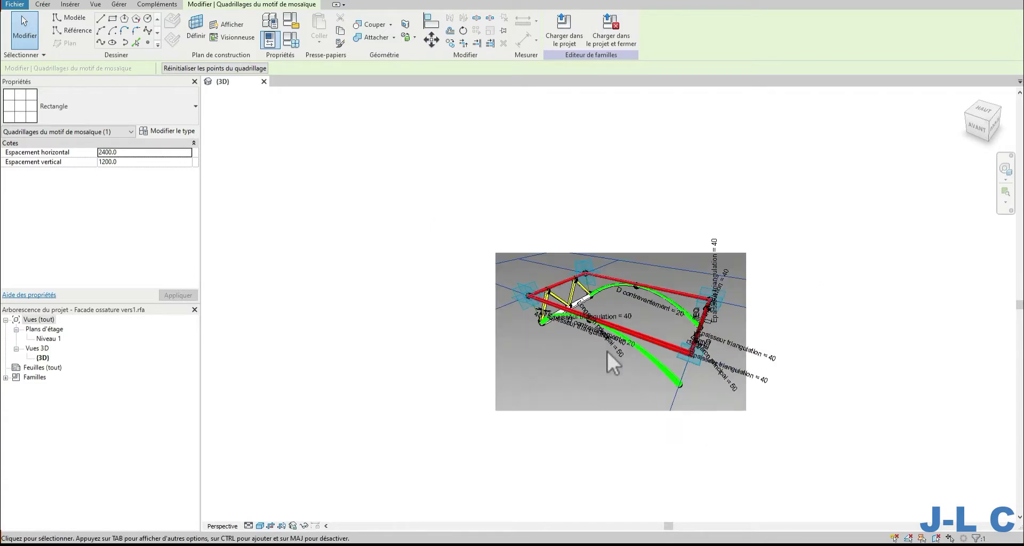
pyautogui.click(281, 525)
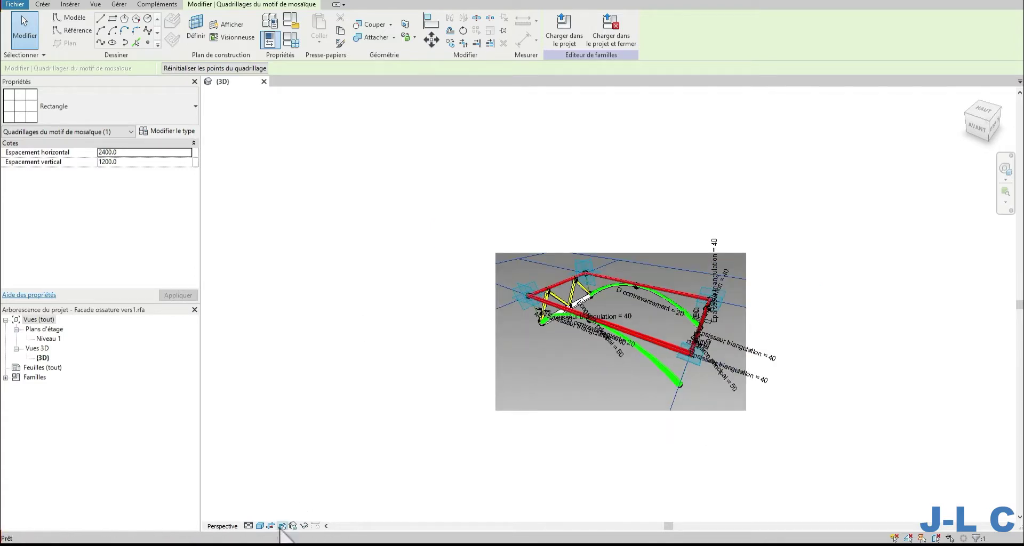
pyautogui.click(272, 525)
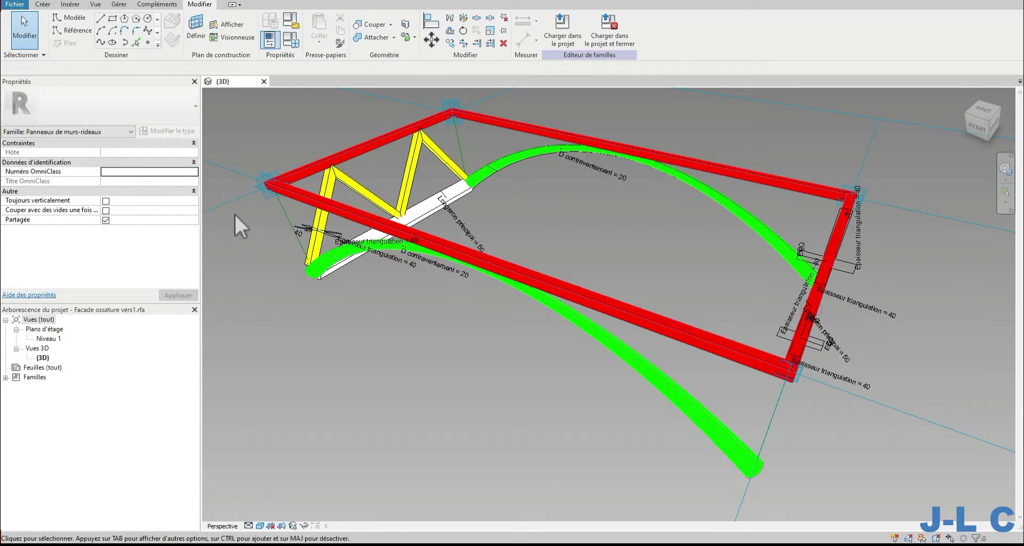
# - Select the rectangular pattern grid again and set its vertical spacing to 2400
pyautogui.click(235, 183)
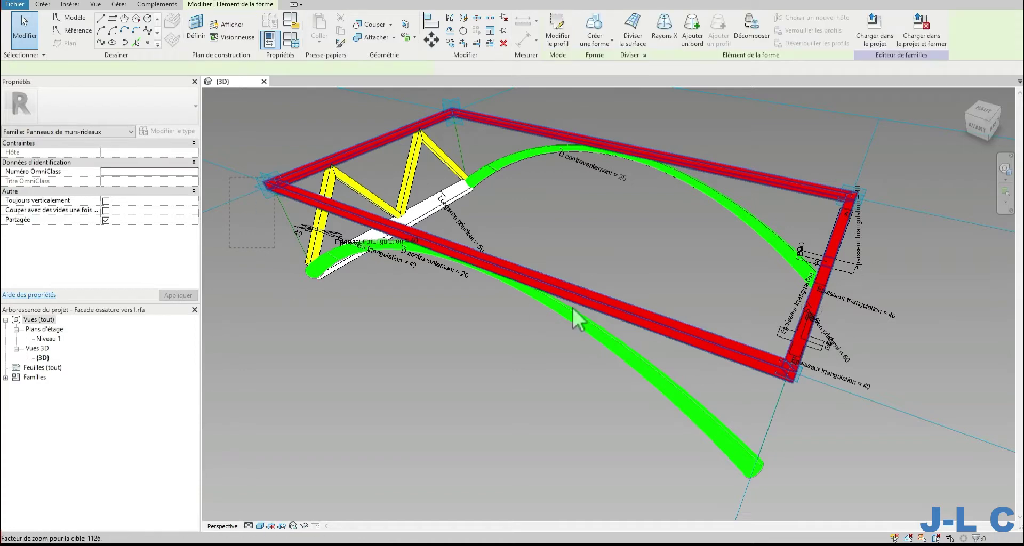
pyautogui.scroll(-3, 573, 315)
pyautogui.press('Escape')
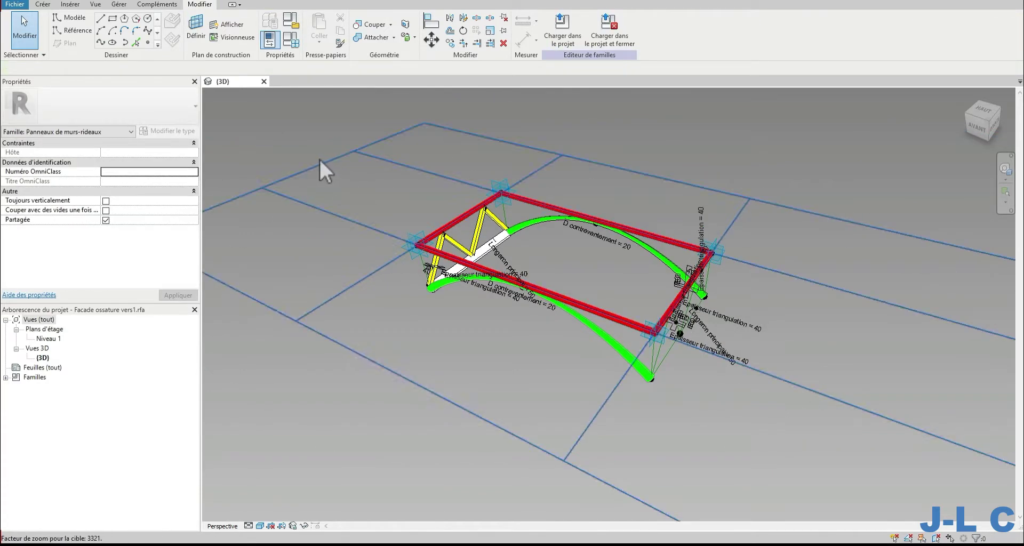
pyautogui.click(281, 190)
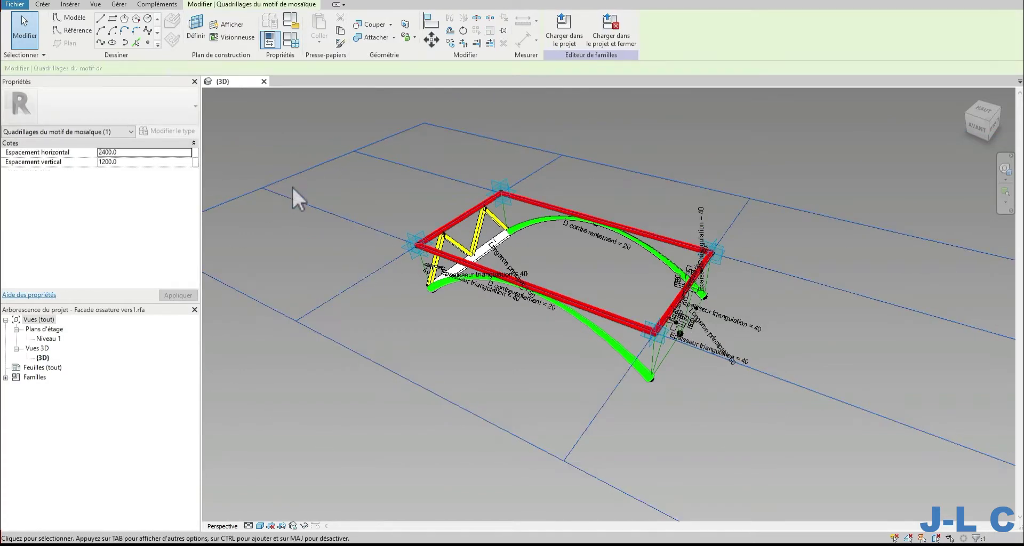
pyautogui.click(128, 161)
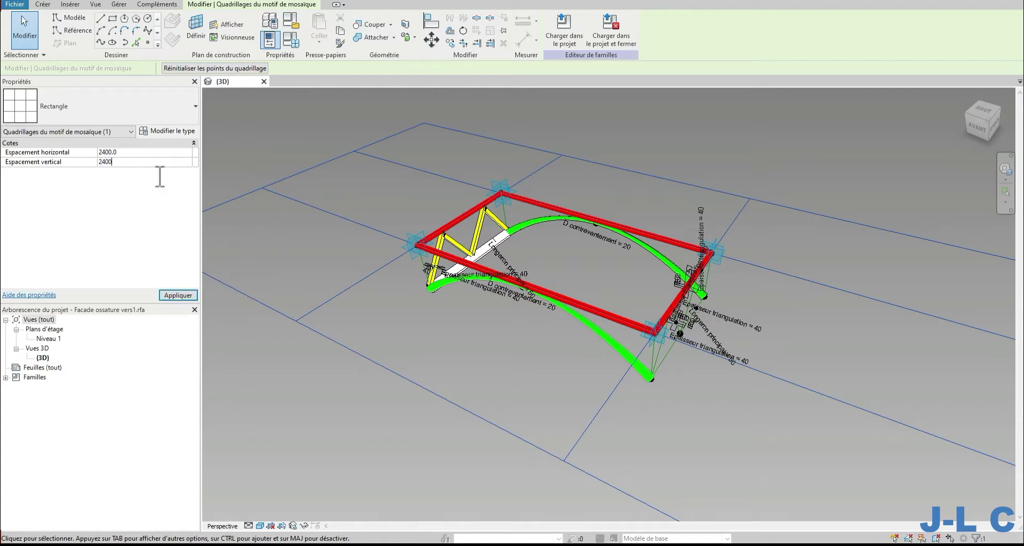
pyautogui.click(178, 295)
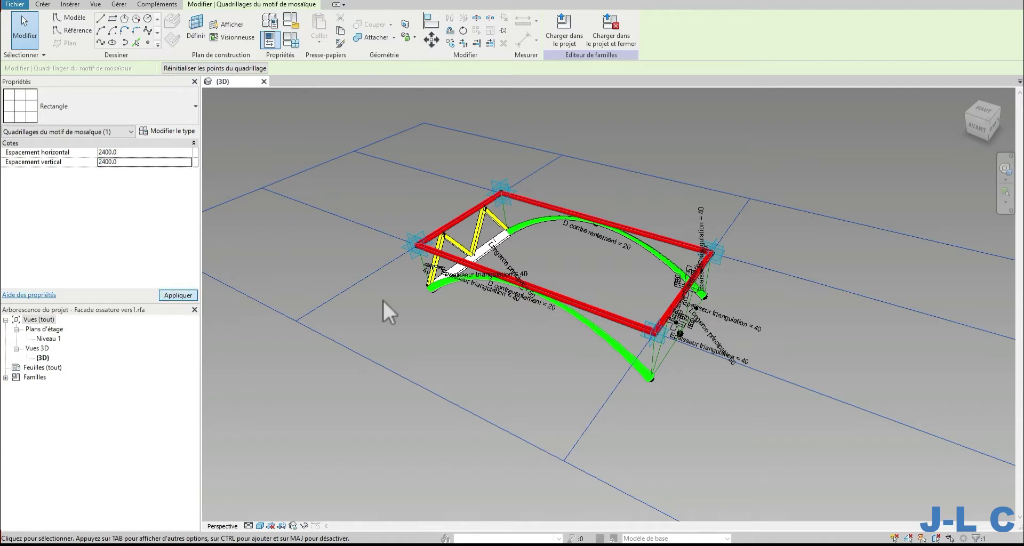
# - Inspect the resized panel from above, and set the pattern grid's horizontal spacing to 1200
pyautogui.scroll(2, 647, 244)
pyautogui.keyDown('shift'); pyautogui.moveTo(647, 242); pyautogui.dragTo(674, 309, button='middle'); pyautogui.keyUp('shift')
pyautogui.scroll(4, 668, 213)
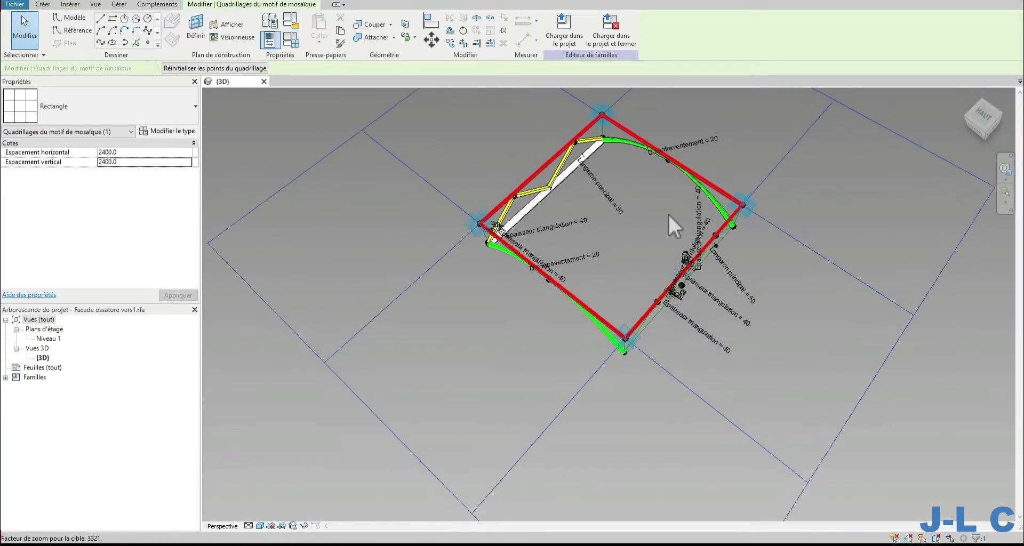
pyautogui.moveTo(591, 180); pyautogui.dragTo(588, 254, button='middle')
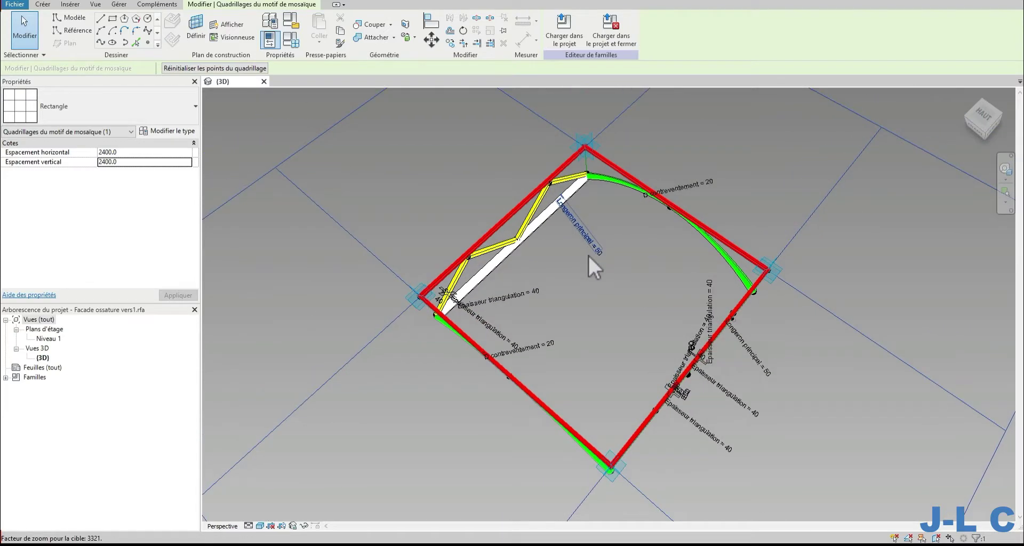
pyautogui.scroll(-1, 583, 249)
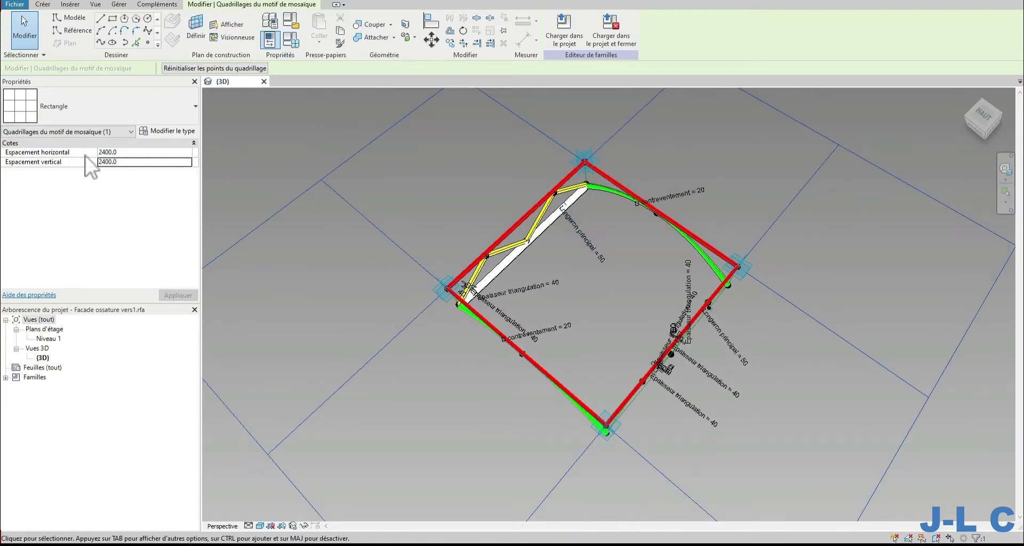
pyautogui.click(61, 156)
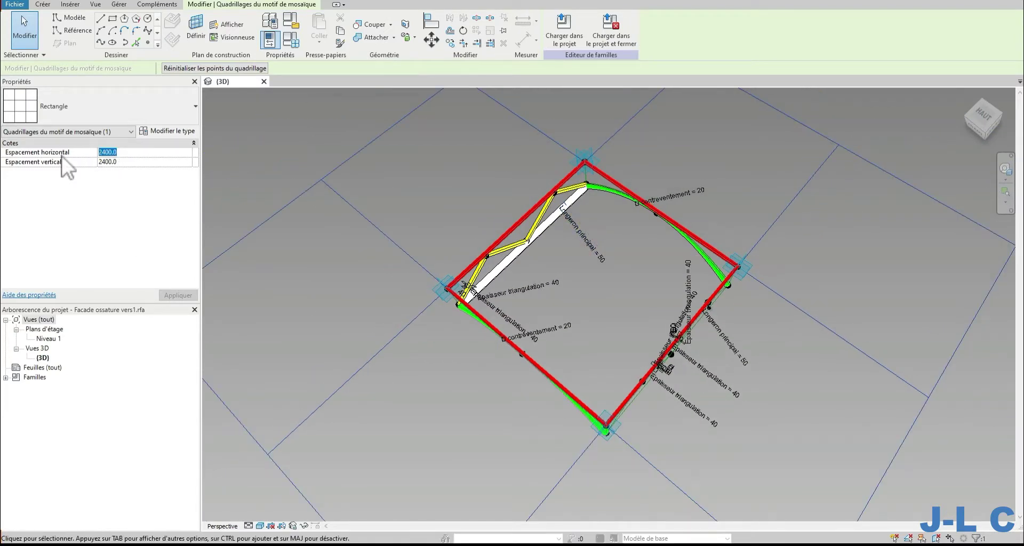
pyautogui.write('1200.0')
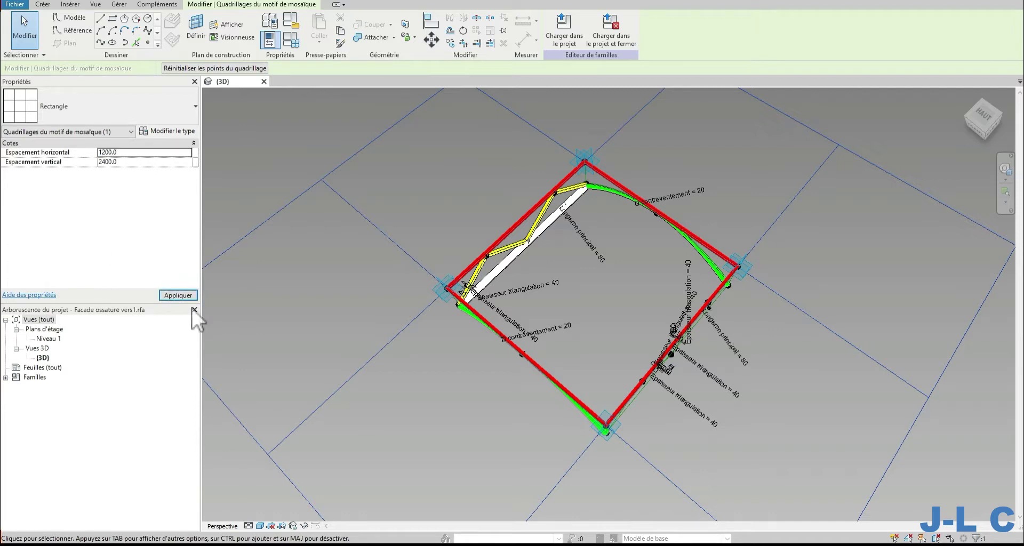
pyautogui.click(178, 295)
# - Examine how the frame, triangulation and curved bracing follow the narrower grid, up close and from an overall view
pyautogui.keyDown('shift'); pyautogui.moveTo(647, 327); pyautogui.dragTo(715, 291, button='middle'); pyautogui.keyUp('shift')
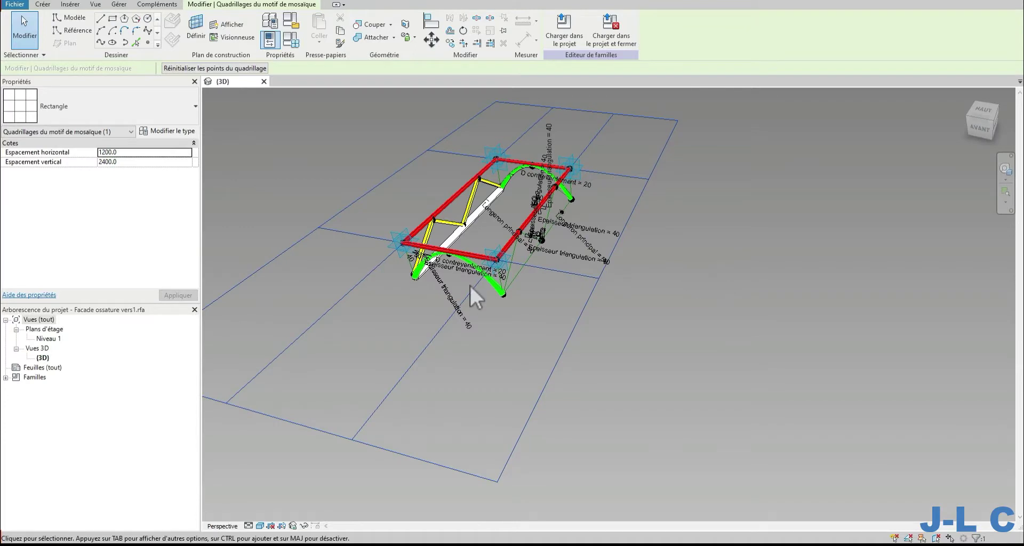
pyautogui.scroll(1, 477, 285)
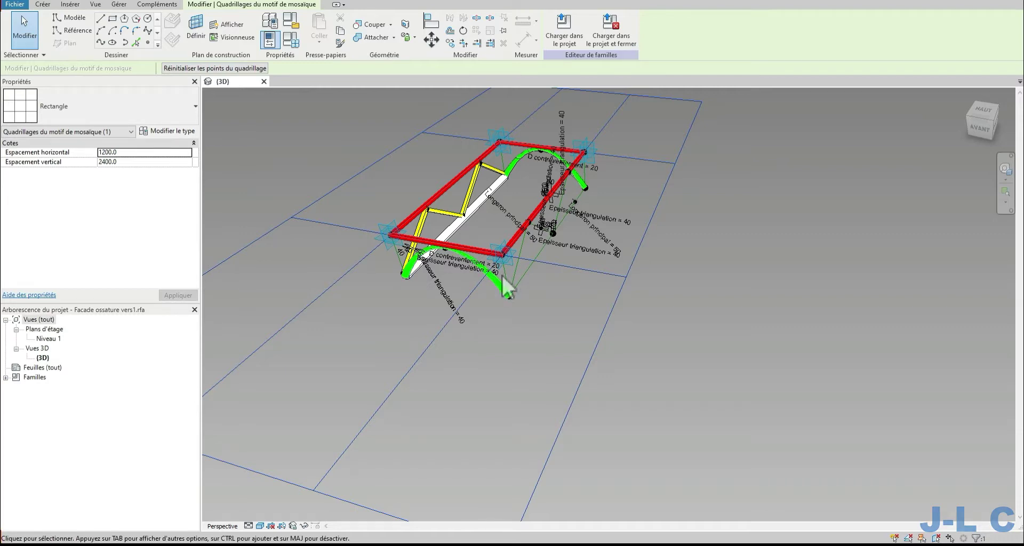
pyautogui.keyDown('shift'); pyautogui.moveTo(571, 286); pyautogui.dragTo(547, 288, button='middle'); pyautogui.keyUp('shift')
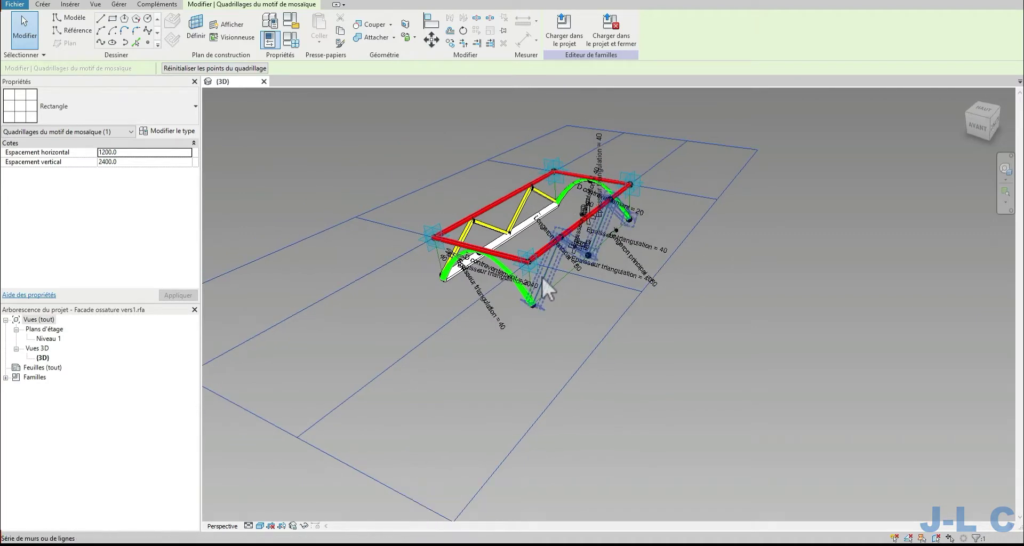
pyautogui.scroll(3, 537, 264)
pyautogui.scroll(2, 542, 216)
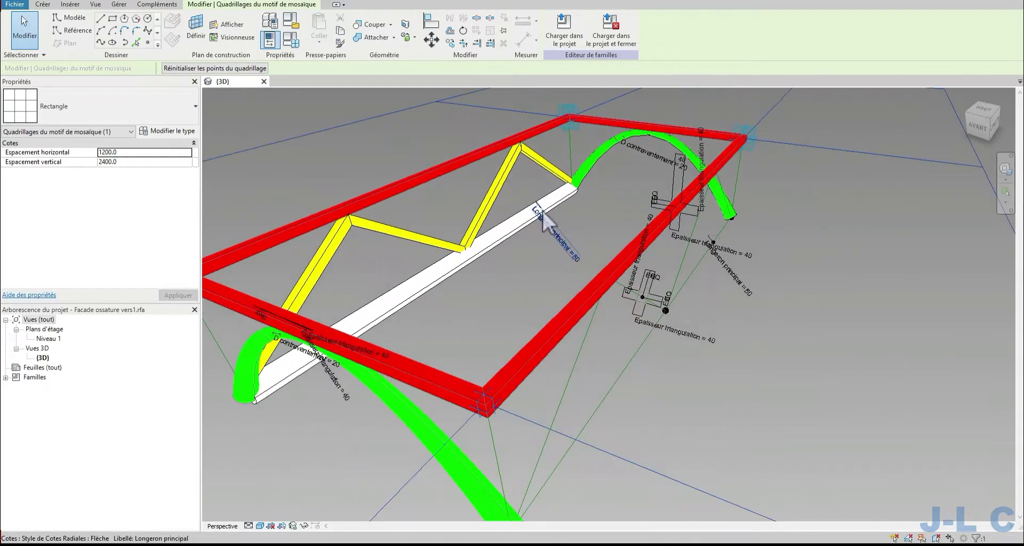
pyautogui.scroll(-5, 544, 221)
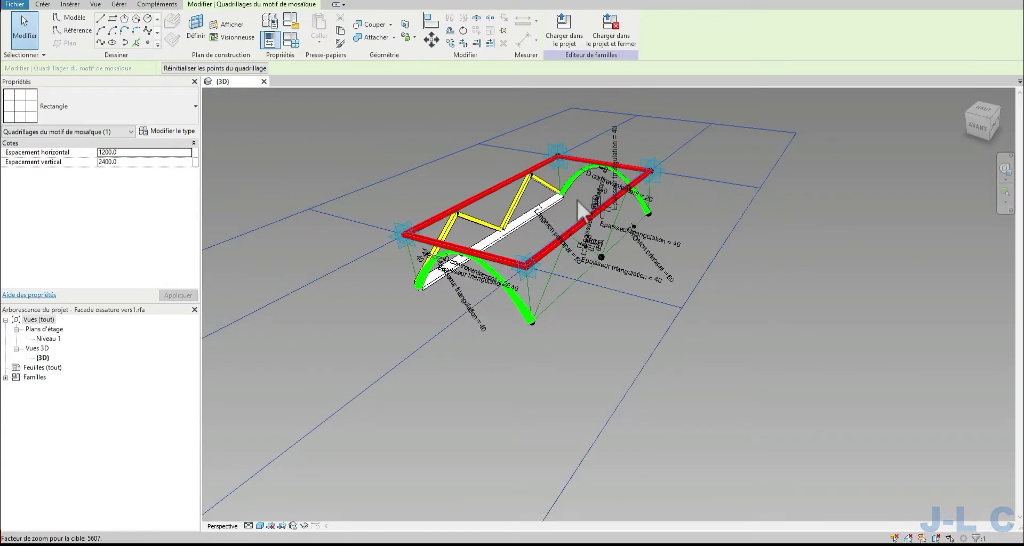